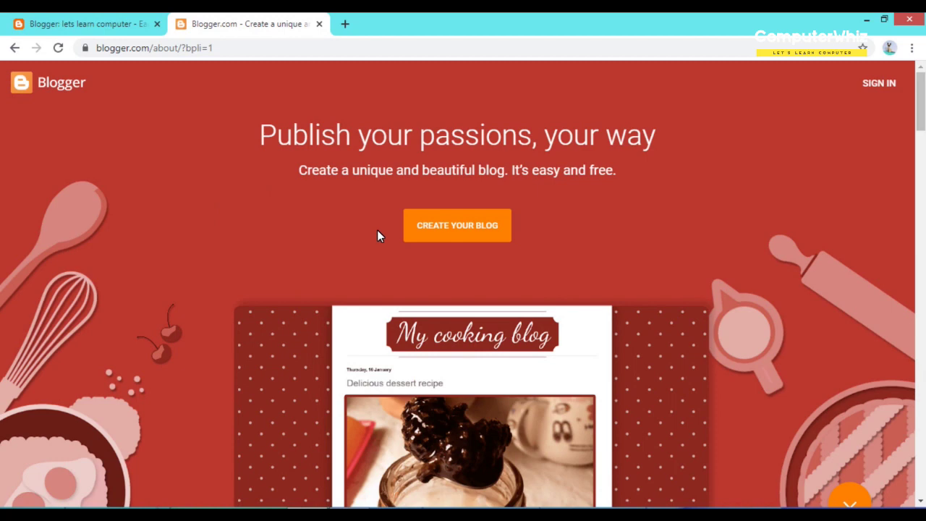
Start creating a blog and sign in with the second listed Google account by entering the account password.
{"action": "left_click", "coordinate": [455, 240]}
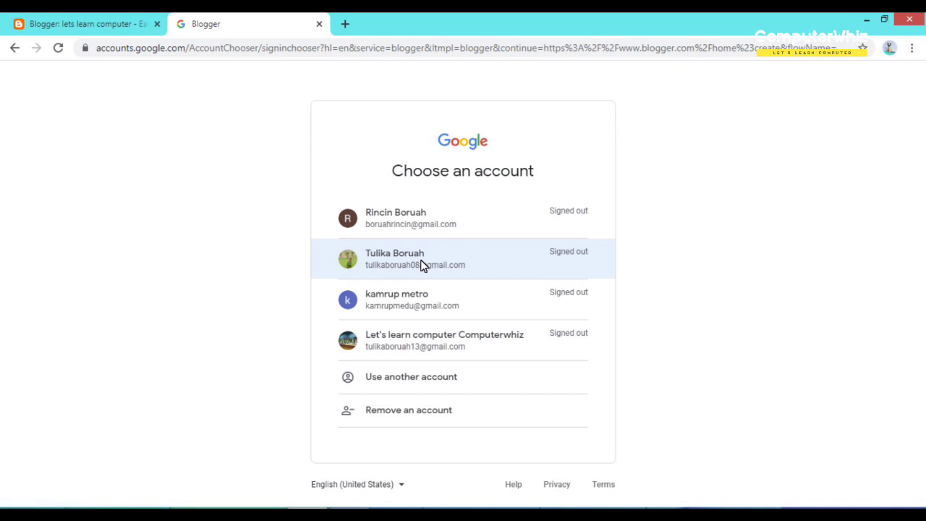
{"action": "left_click", "coordinate": [423, 265]}
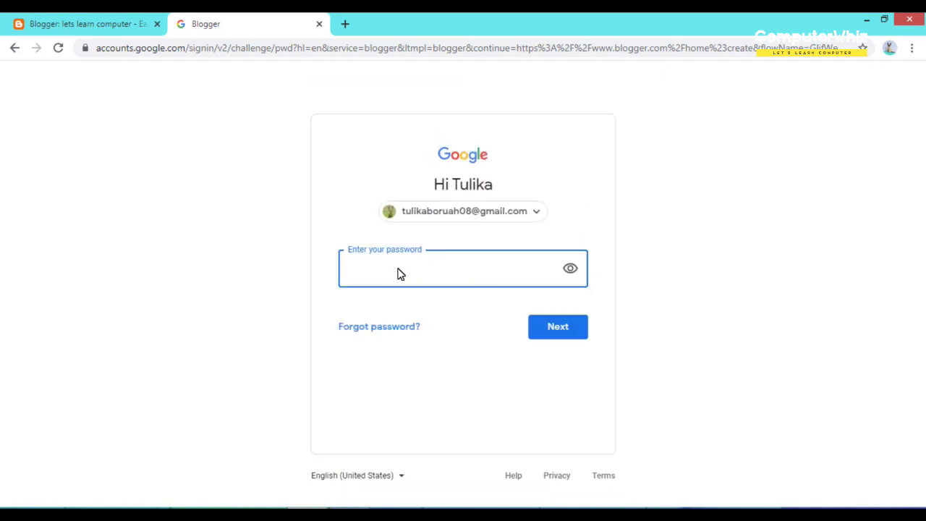
{"action": "left_click", "coordinate": [398, 272]}
{"action": "type", "text": "••••••••••"}
{"action": "left_click", "coordinate": [555, 329]}
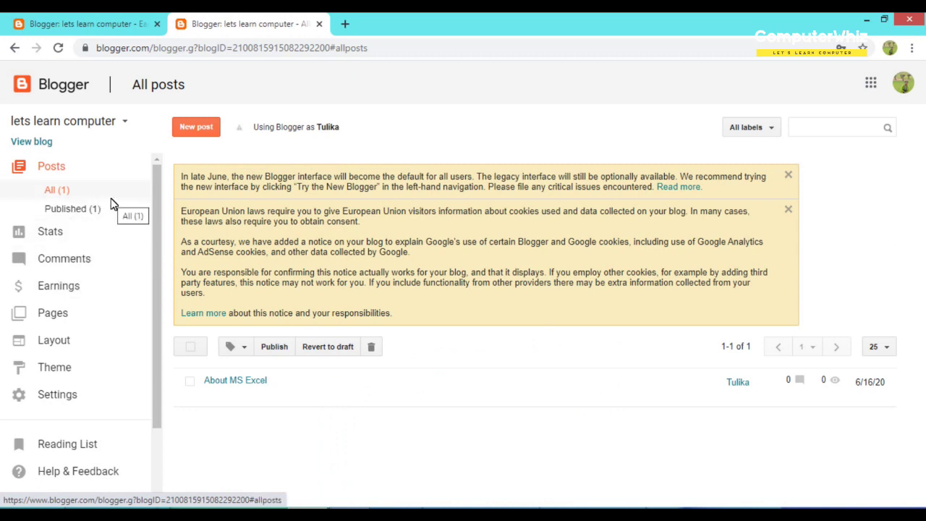
Start a new blog from the blog list and title it "computer learning".
{"action": "left_click", "coordinate": [124, 123]}
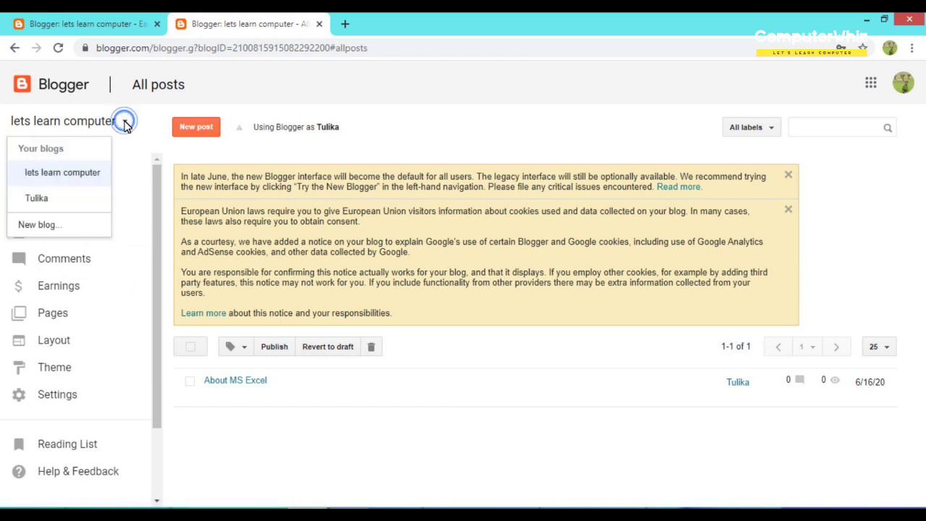
{"action": "left_click", "coordinate": [42, 230]}
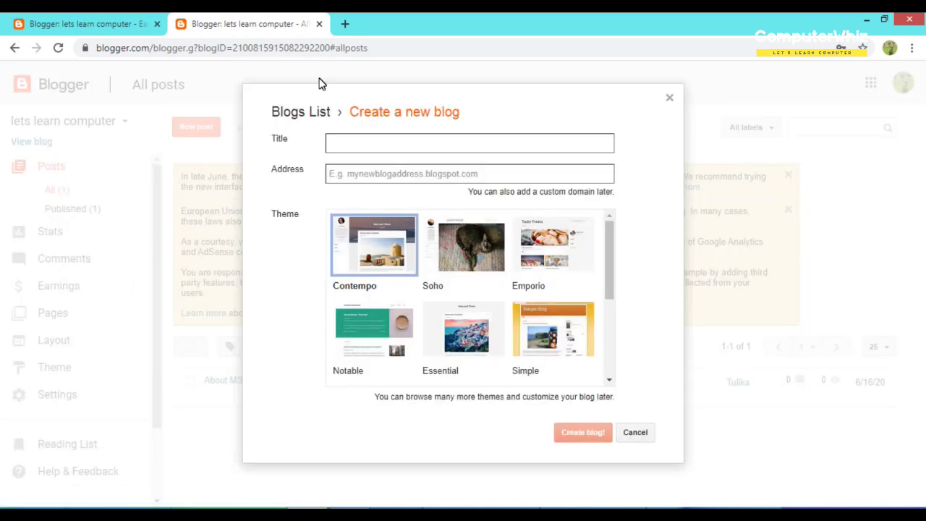
{"action": "left_click", "coordinate": [347, 147]}
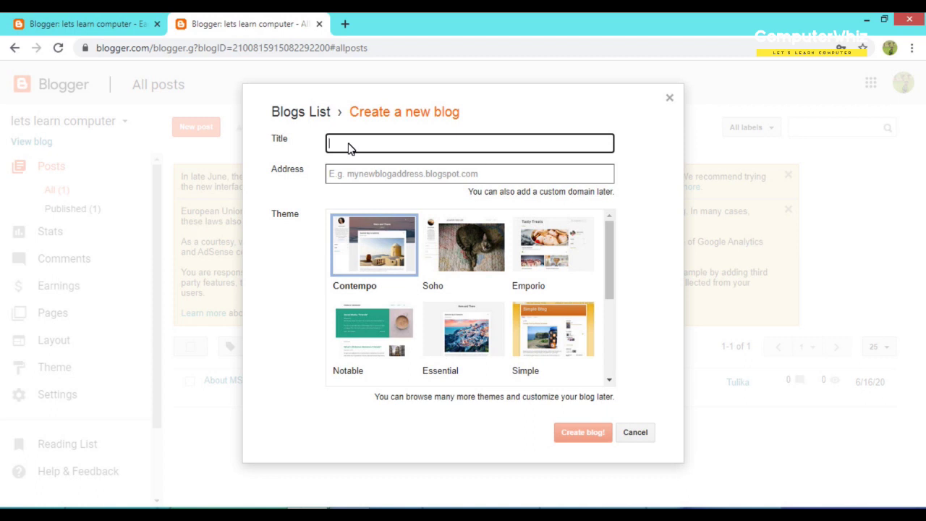
{"action": "type", "text": "computer lea"}
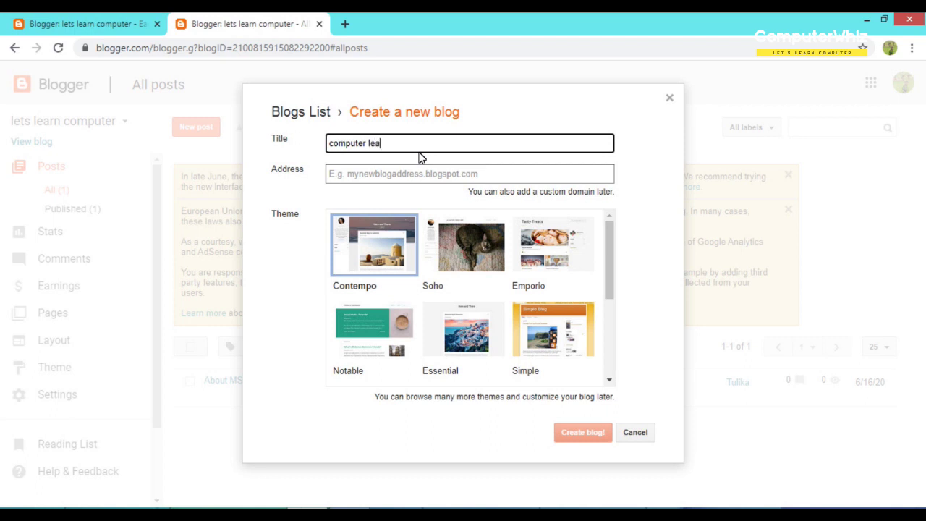
{"action": "type", "text": "rning"}
Enter tcomputer.blogspot.com as the address of the new blog.
{"action": "left_click", "coordinate": [347, 177]}
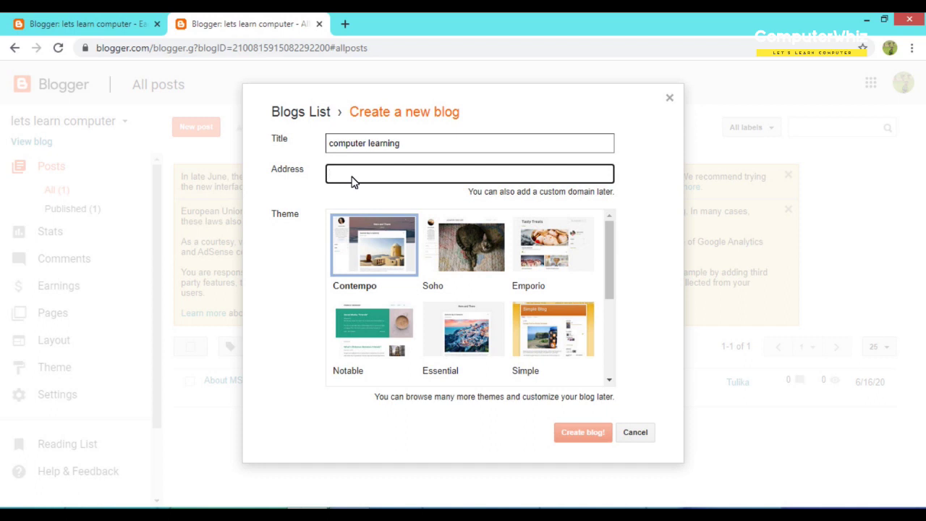
{"action": "type", "text": "t"}
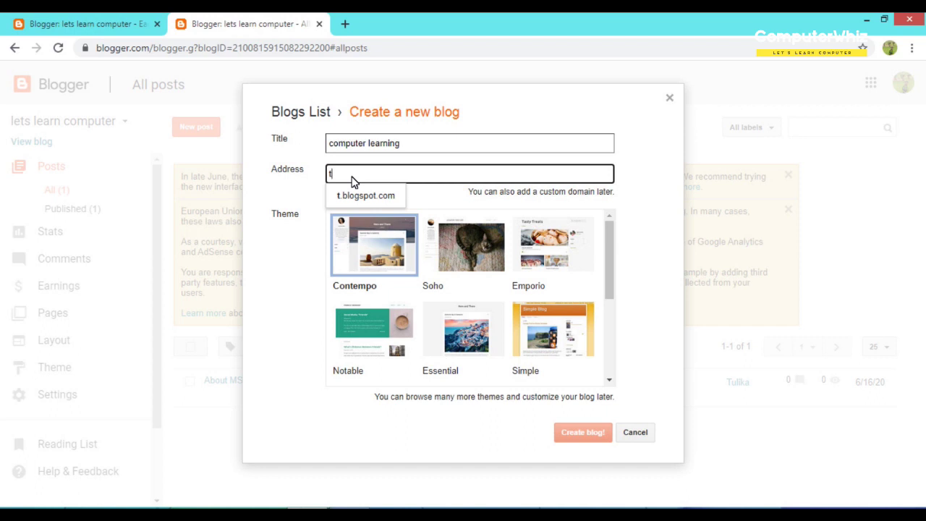
{"action": "type", "text": "computer"}
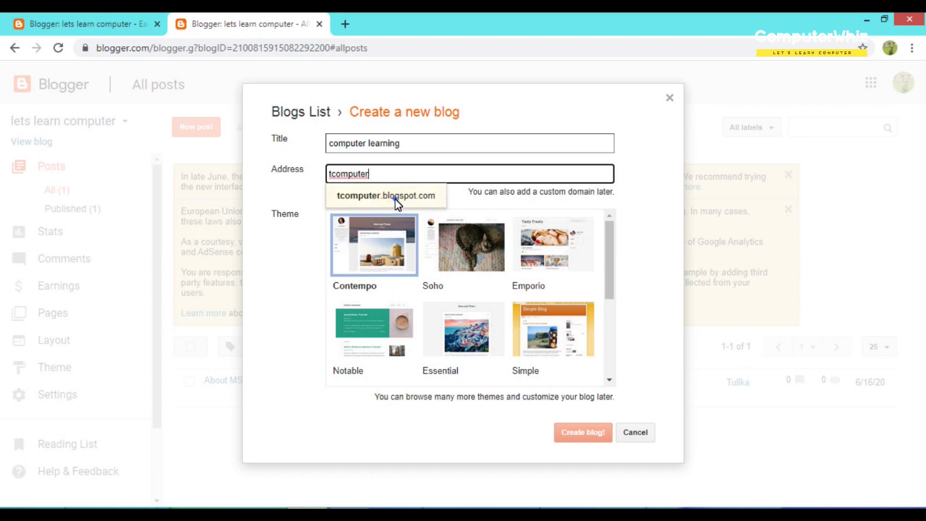
{"action": "left_click", "coordinate": [394, 200]}
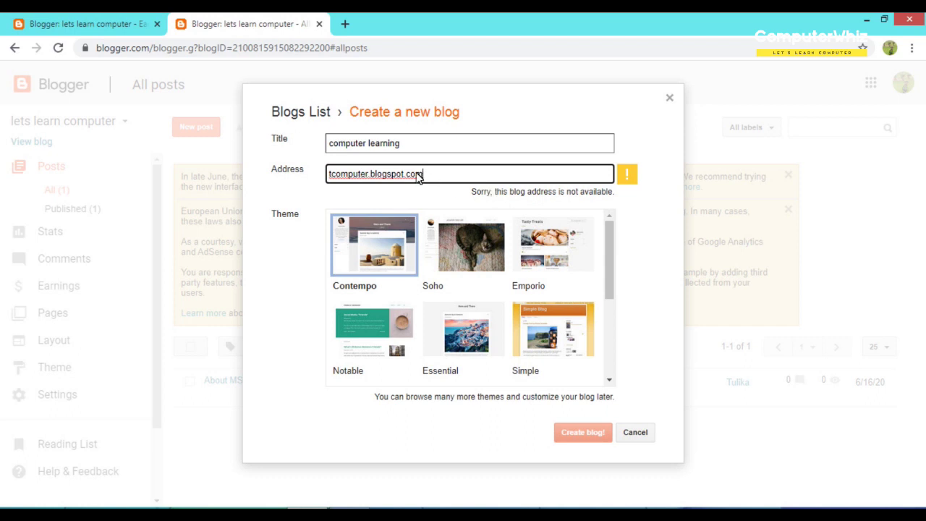
Extend the blog address to tcomputerlearning.blogspot.com.
{"action": "left_click", "coordinate": [368, 176]}
{"action": "type", "text": "learning"}
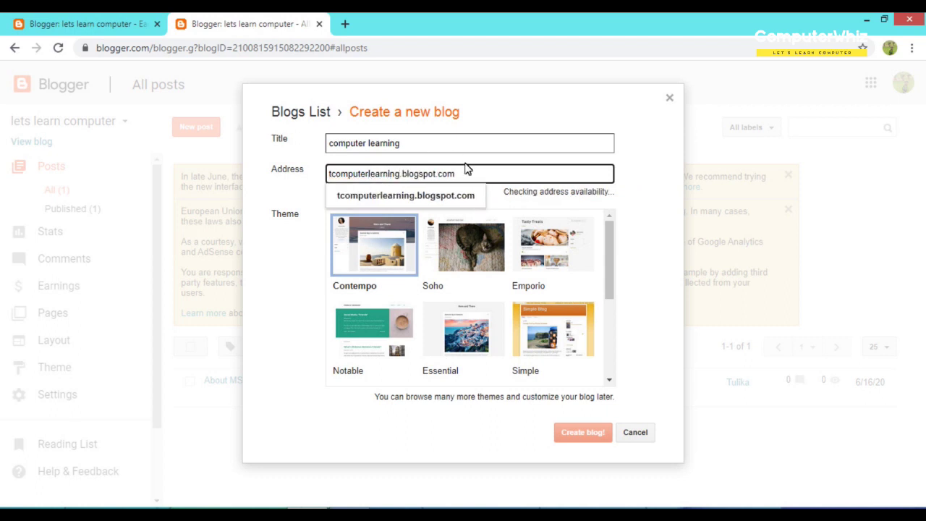
{"action": "left_click", "coordinate": [465, 173]}
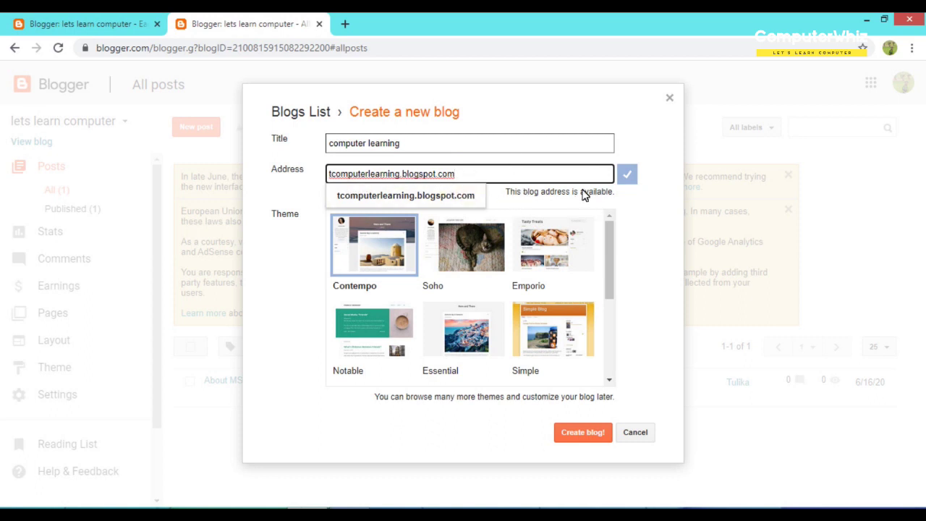
{"action": "left_click", "coordinate": [637, 192]}
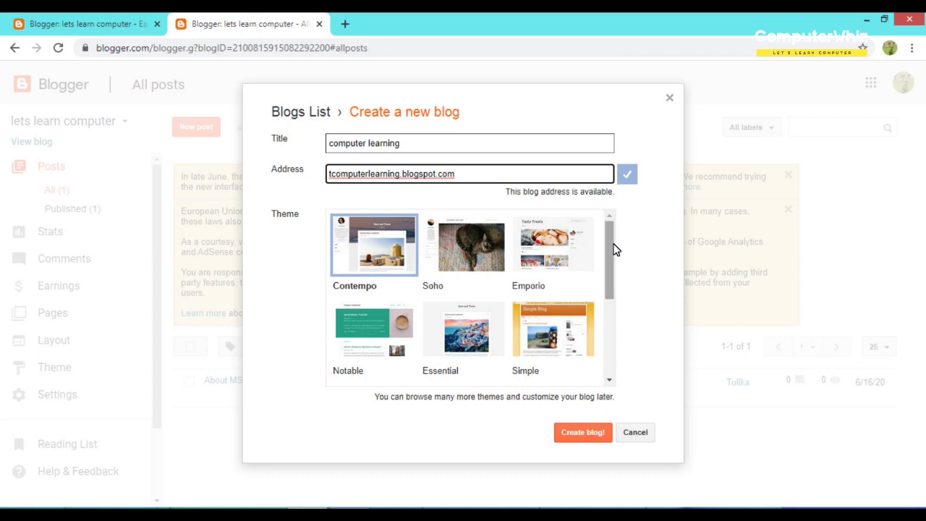
Create the blog with the Simple theme and decline the Google Domains offer.
{"action": "left_click_drag", "start_coordinate": [613, 248], "coordinate": [606, 230]}
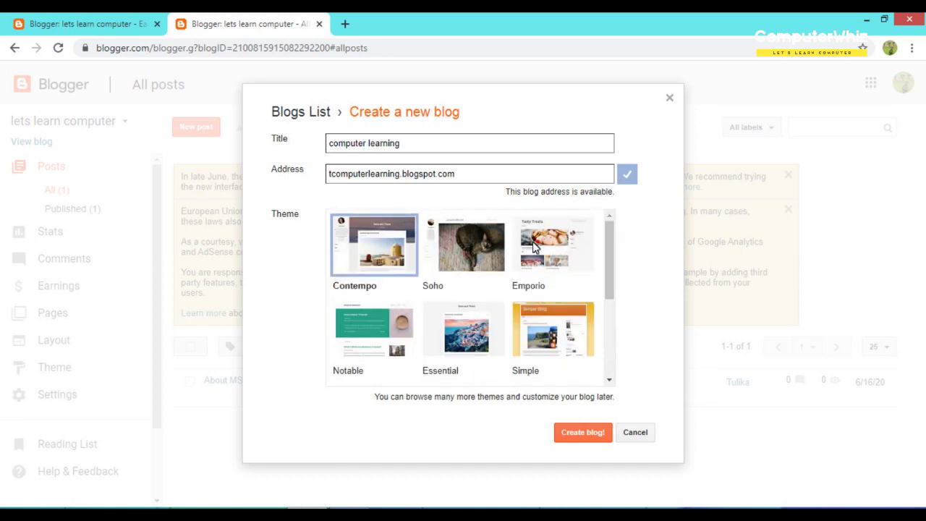
{"action": "left_click", "coordinate": [609, 274]}
{"action": "left_click_drag", "start_coordinate": [611, 298], "coordinate": [613, 319]}
{"action": "left_click", "coordinate": [544, 268]}
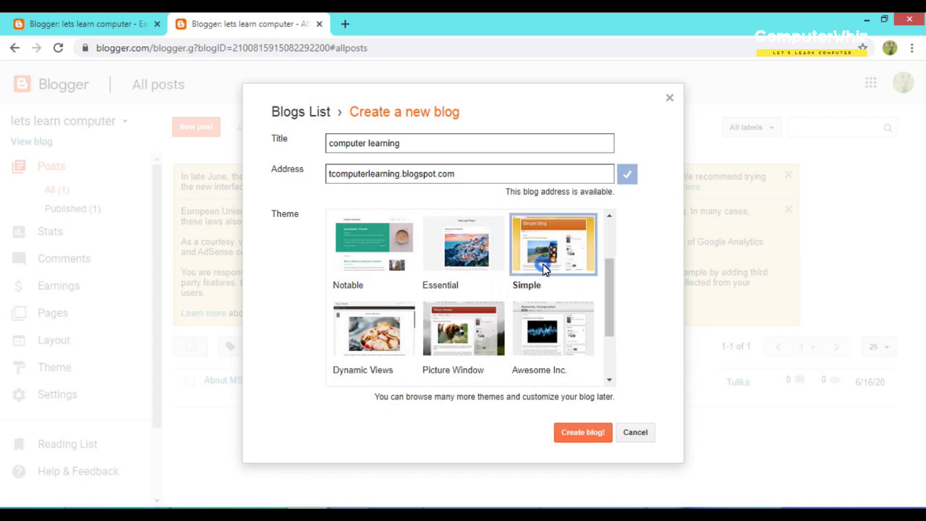
{"action": "left_click", "coordinate": [583, 435]}
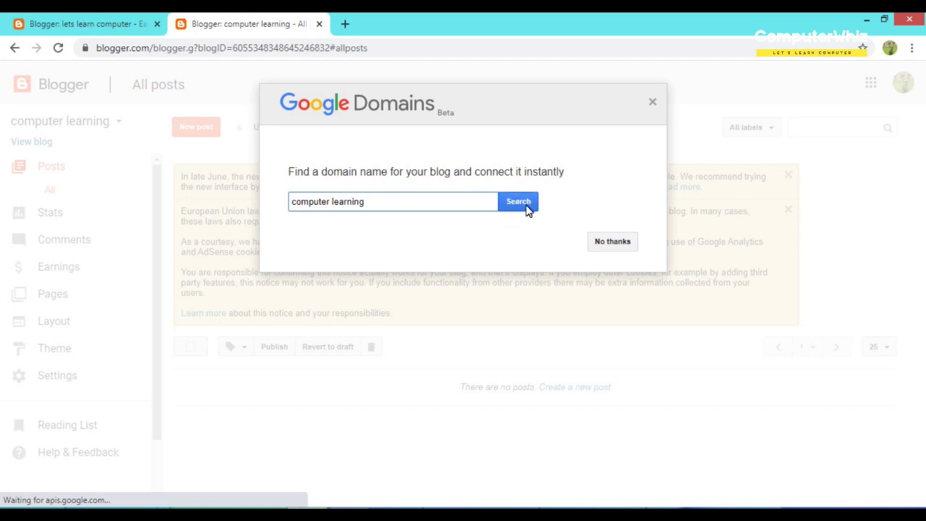
{"action": "left_click", "coordinate": [611, 246]}
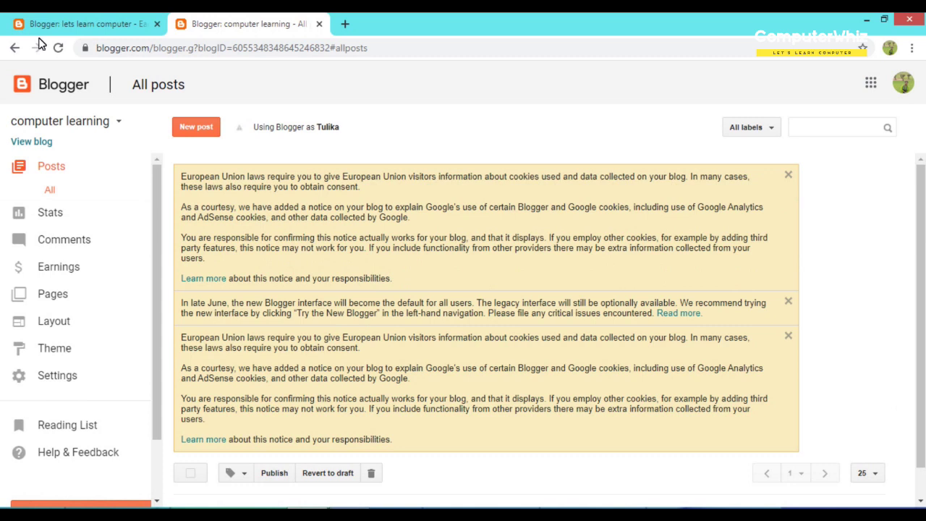
Start a new post in the computer learning blog and title it "Input device".
{"action": "left_click", "coordinate": [54, 167]}
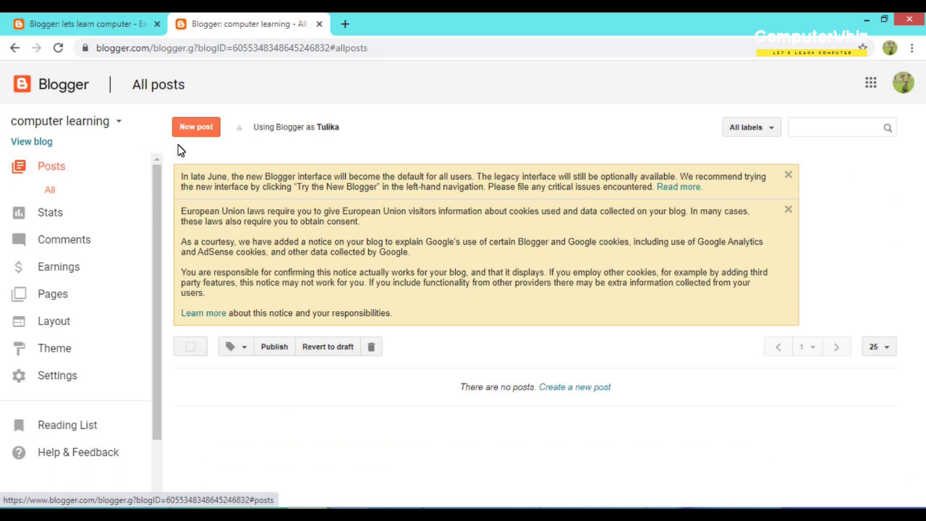
{"action": "left_click", "coordinate": [202, 136]}
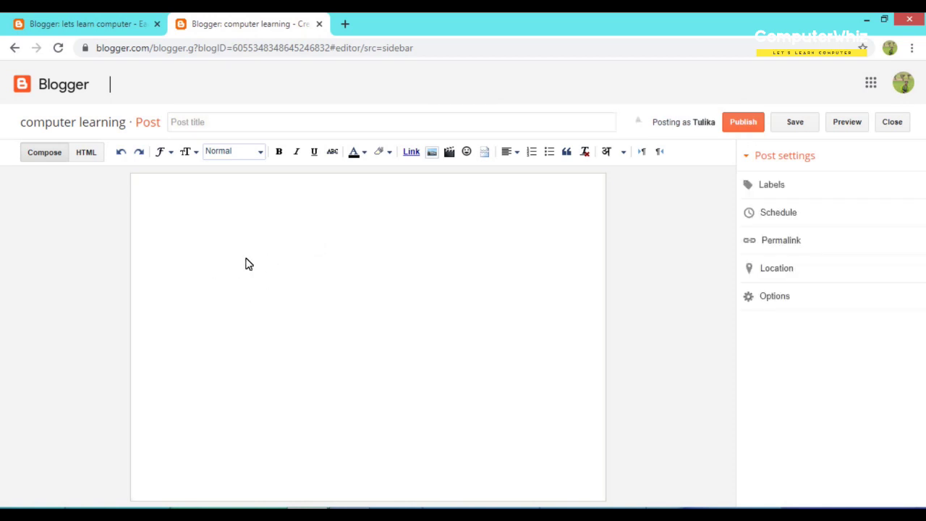
{"action": "left_click", "coordinate": [207, 242]}
{"action": "left_click", "coordinate": [201, 127]}
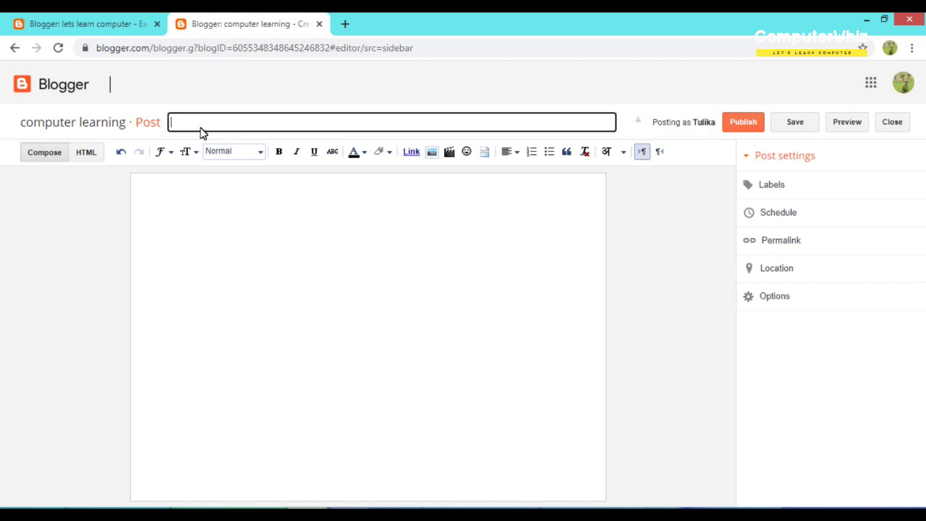
{"action": "type", "text": "Input device"}
Write "Example of input devices-mouse, keyboard" in the post body.
{"action": "left_click", "coordinate": [184, 204]}
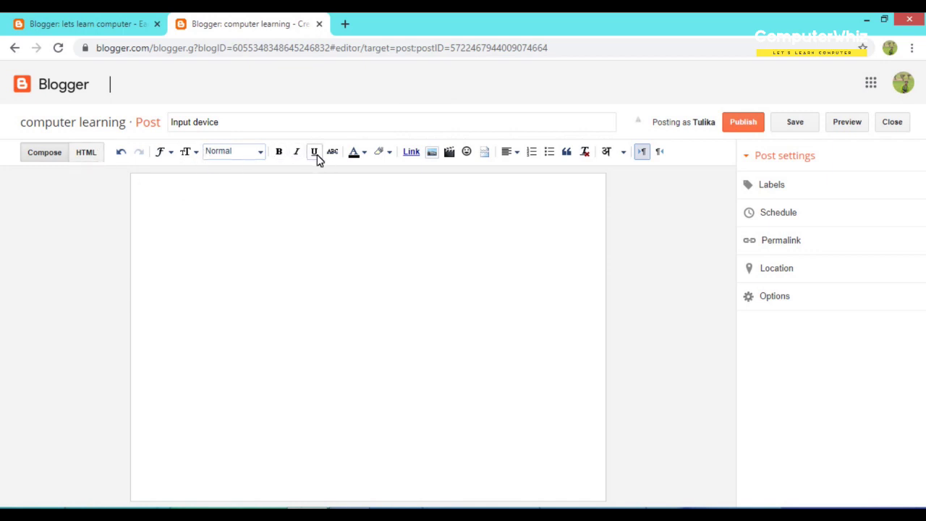
{"action": "left_click", "coordinate": [171, 202]}
{"action": "type", "text": "Exampl"}
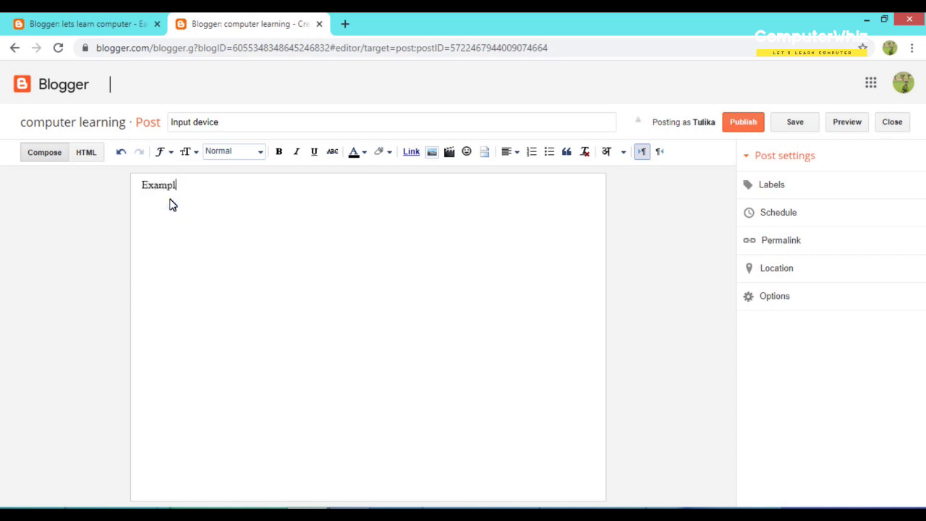
{"action": "type", "text": "e of input devices"}
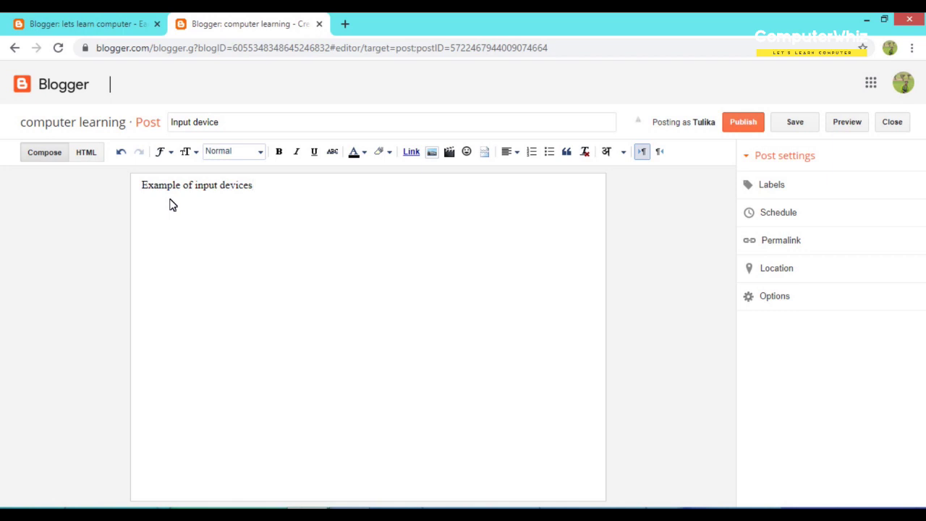
{"action": "type", "text": "-mouse, keyboard"}
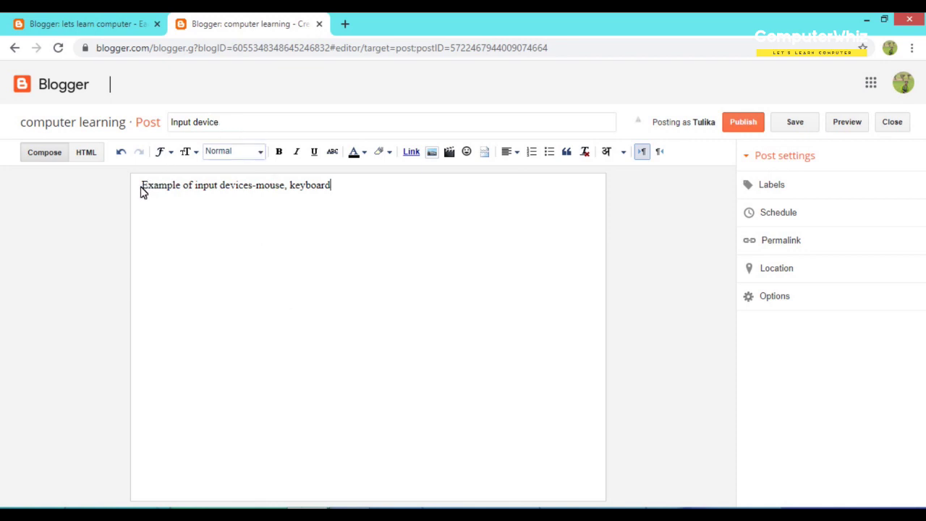
Make the input devices line bold and give it a blue text background.
{"action": "left_click_drag", "start_coordinate": [143, 189], "coordinate": [346, 194]}
{"action": "left_click", "coordinate": [280, 153]}
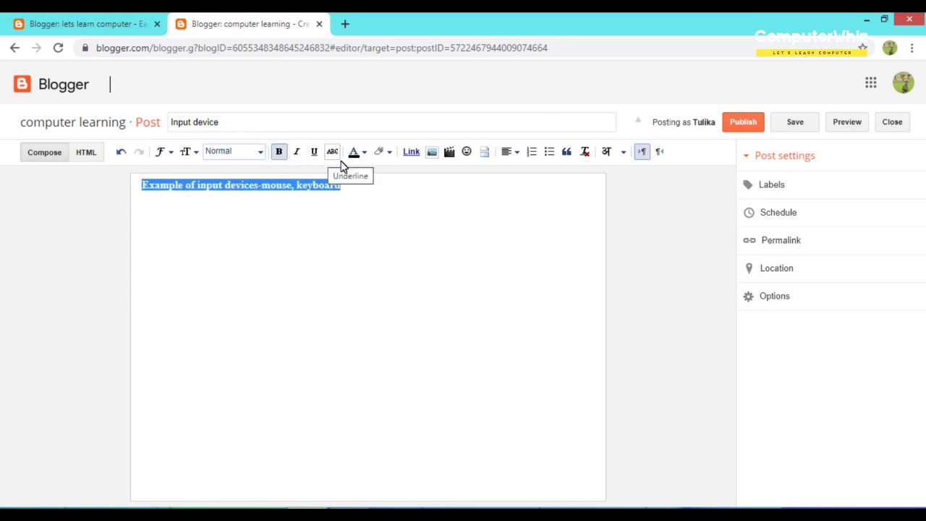
{"action": "left_click", "coordinate": [364, 153]}
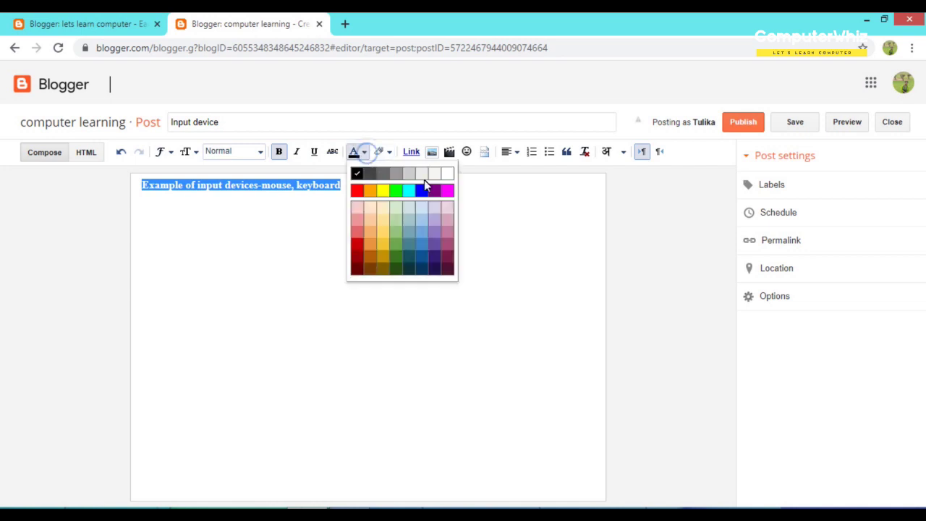
{"action": "left_click", "coordinate": [389, 151]}
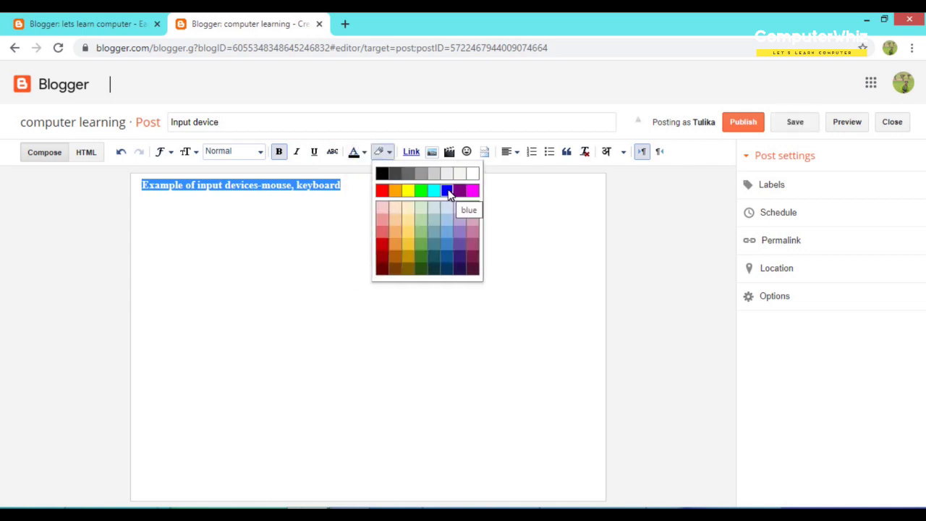
{"action": "left_click", "coordinate": [447, 190]}
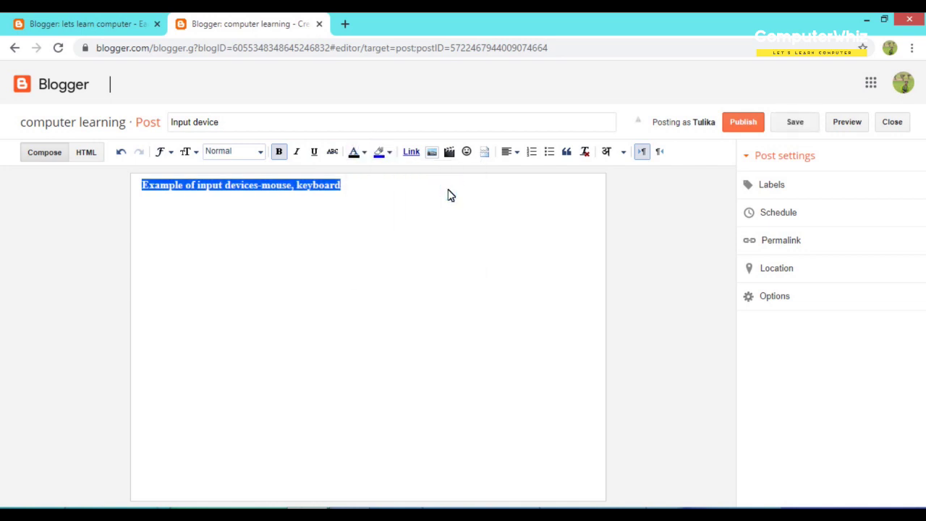
{"action": "left_click", "coordinate": [356, 189]}
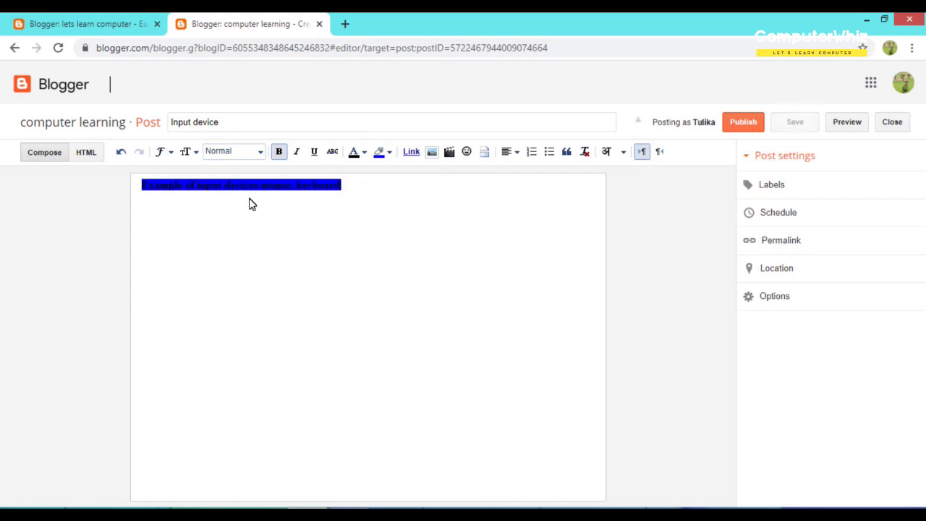
Add the line "Computer tutorial" below the input devices line, leaving one blank line between them.
{"action": "left_click", "coordinate": [357, 186]}
{"action": "key", "text": "Return"}
{"action": "key", "text": "Return"}
{"action": "type", "text": "Ex"}
{"action": "type", "text": "mputer"}
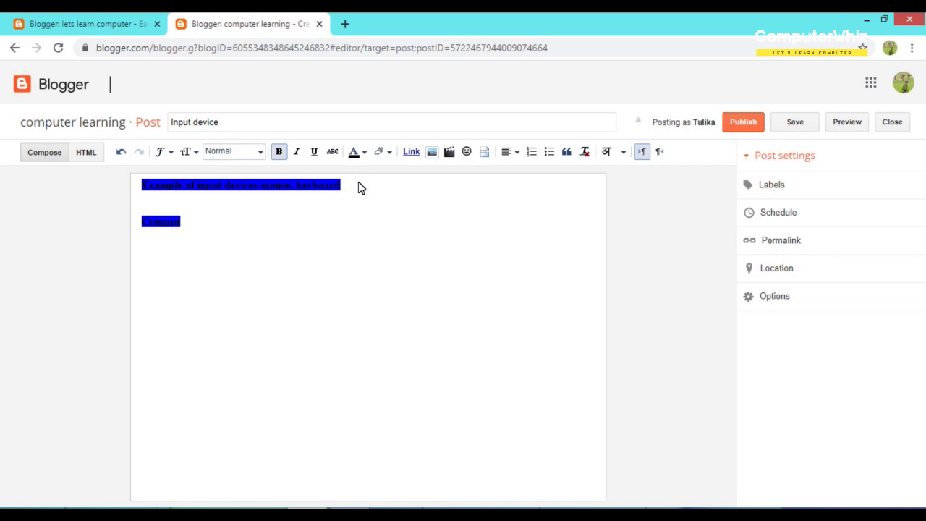
{"action": "type", "text": " run"}
{"action": "type", "text": "orial"}
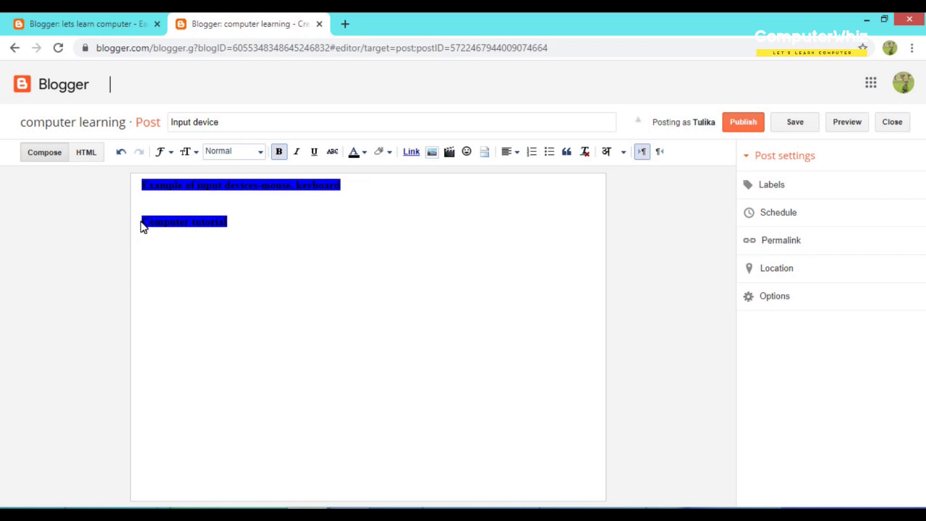
Start a link on the "Computer tutorial" text and copy the address of a YouTube page opened in a new browser tab.
{"action": "left_click_drag", "start_coordinate": [143, 225], "coordinate": [248, 225]}
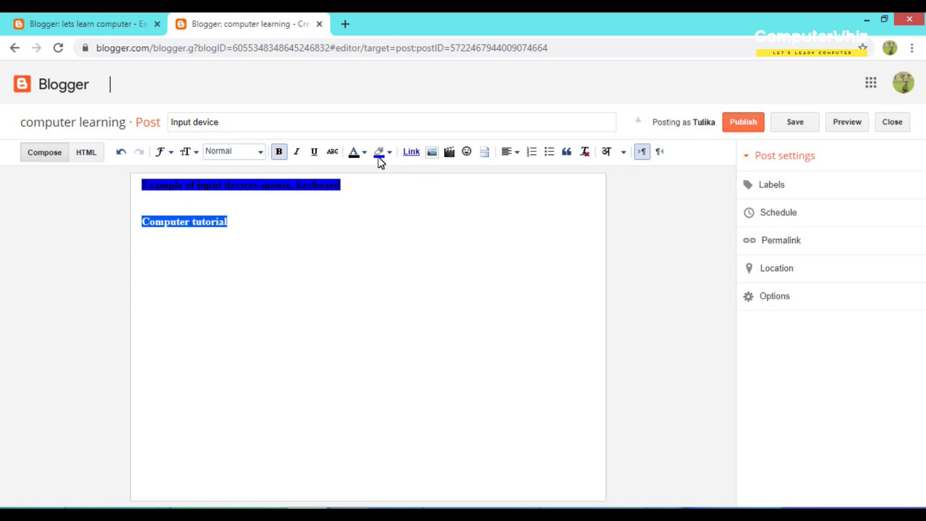
{"action": "left_click", "coordinate": [411, 155]}
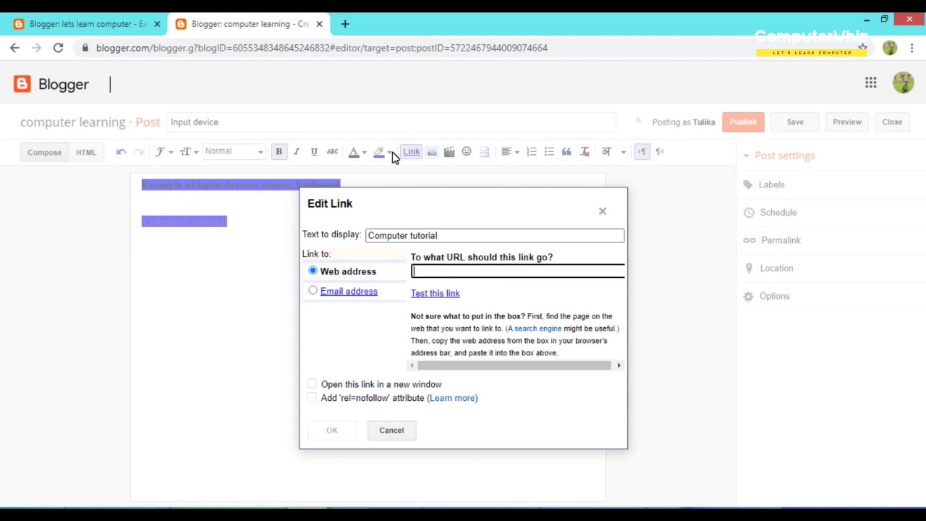
{"action": "left_click", "coordinate": [345, 23]}
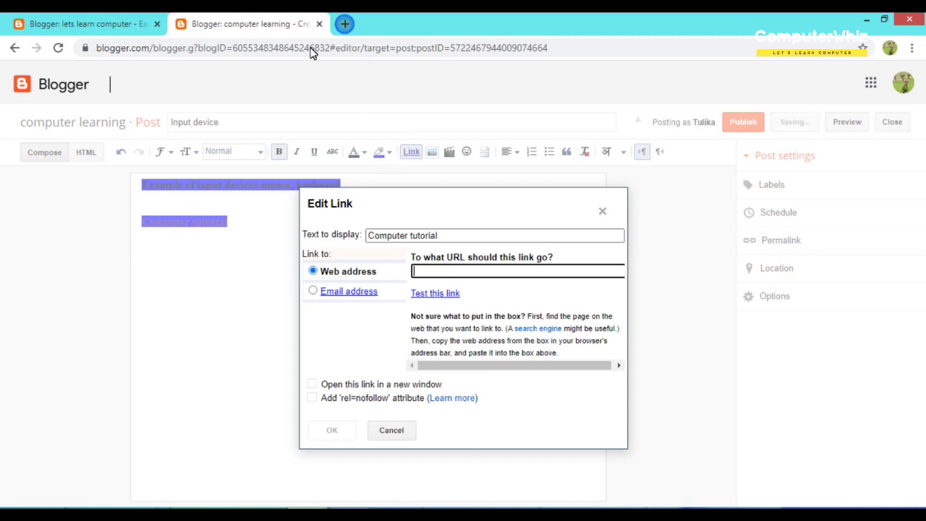
{"action": "type", "text": "youtube"}
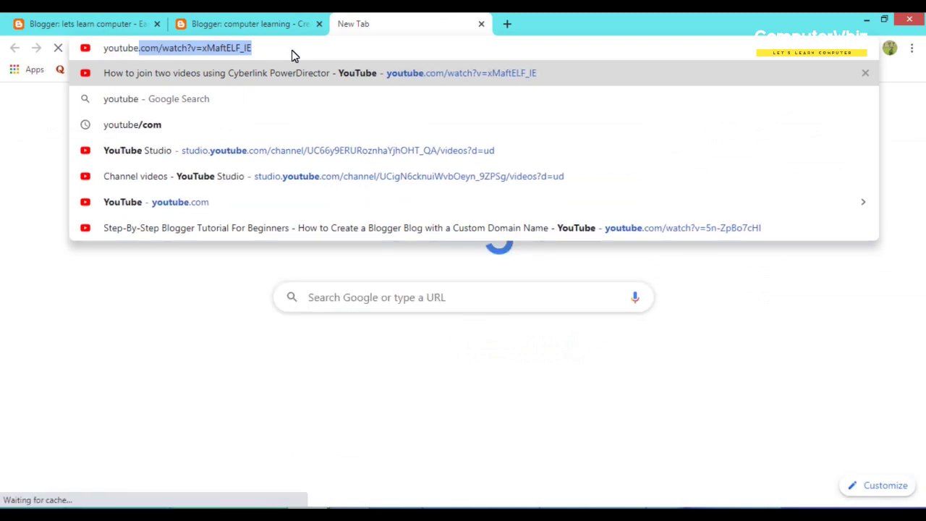
{"action": "type", "text": ".com"}
{"action": "key", "text": "Return"}
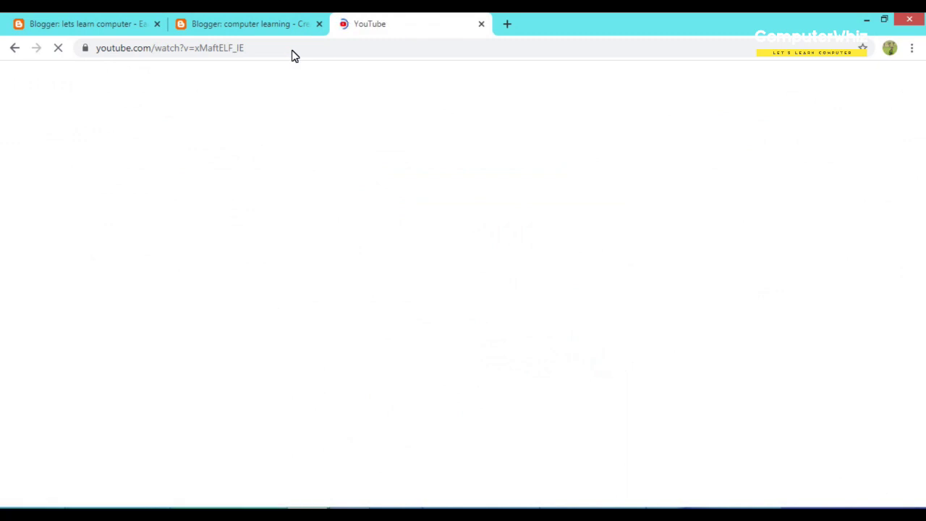
{"action": "left_click", "coordinate": [248, 55]}
{"action": "key", "text": "ctrl+c"}
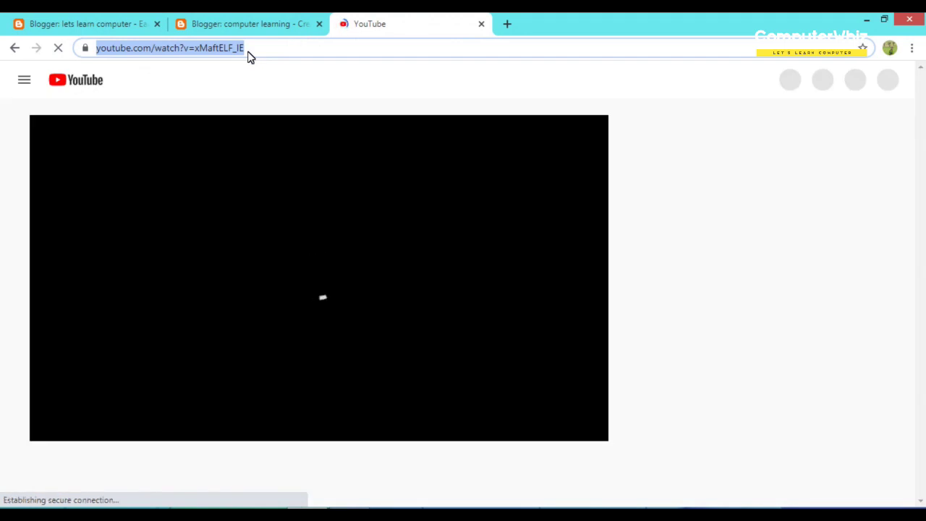
{"action": "left_click", "coordinate": [244, 23]}
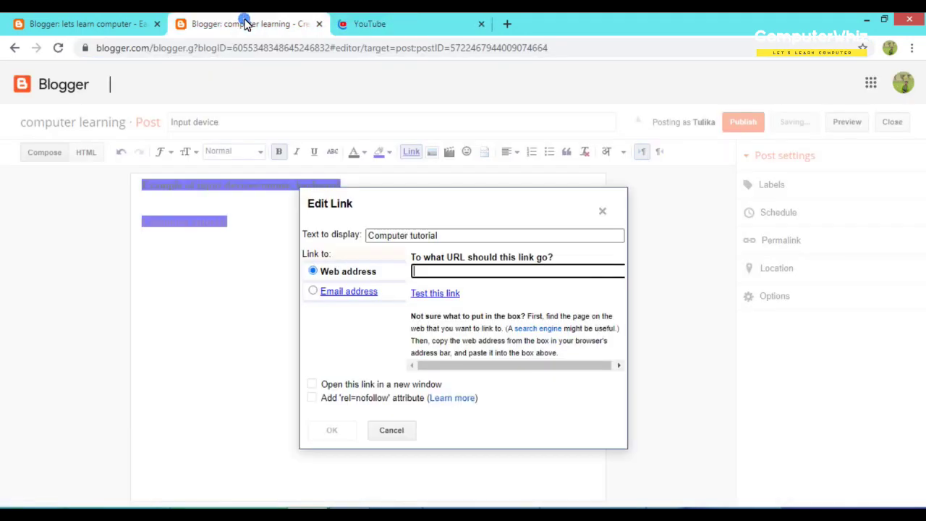
{"action": "left_click", "coordinate": [424, 274]}
{"action": "key", "text": "ctrl+v"}
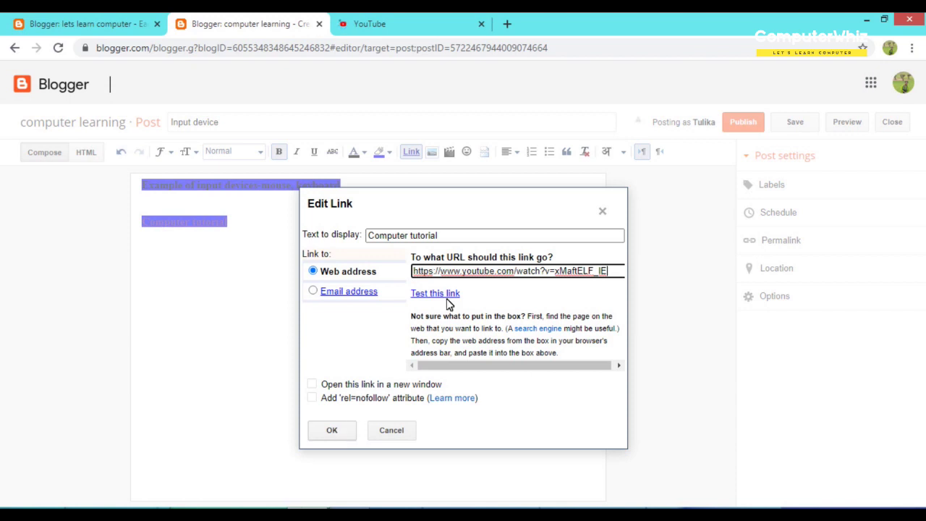
{"action": "left_click", "coordinate": [480, 26]}
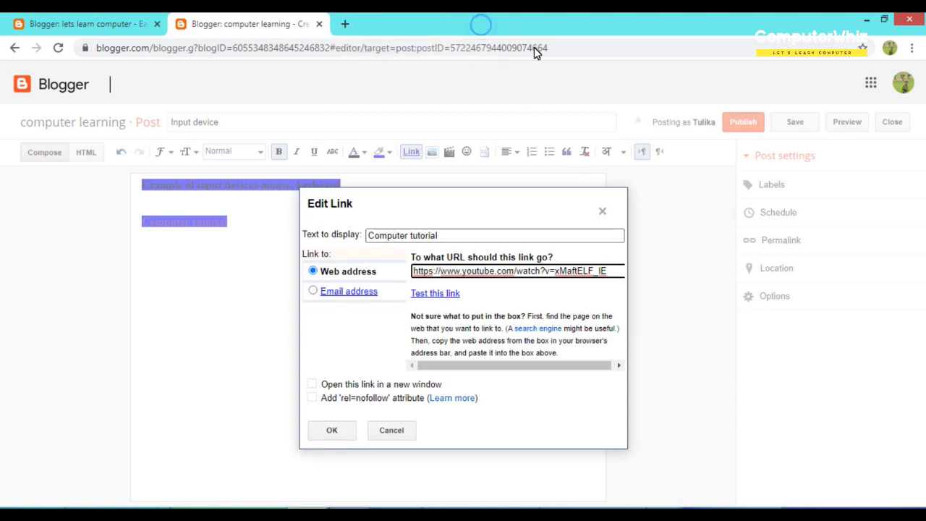
{"action": "left_click", "coordinate": [603, 214]}
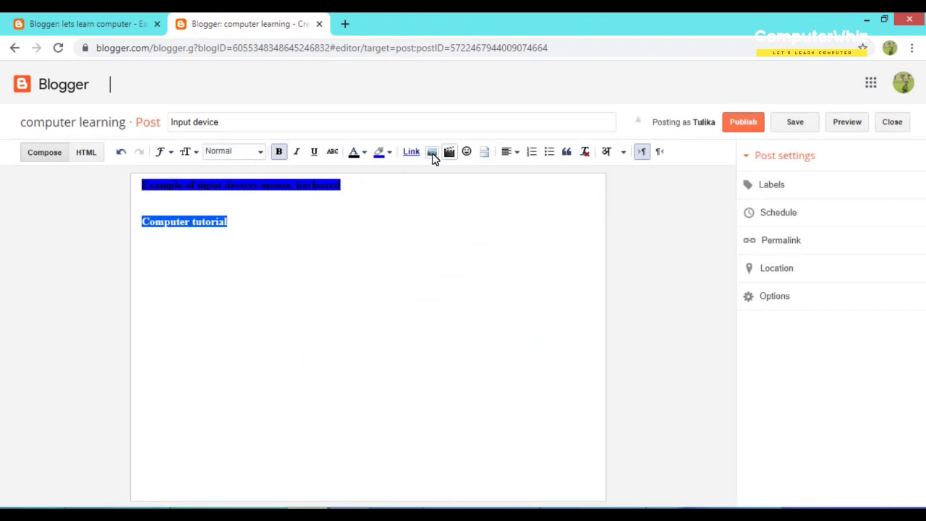
Examine the available sources for adding images and videos to the post, including YouTube, without inserting anything.
{"action": "left_click", "coordinate": [431, 152]}
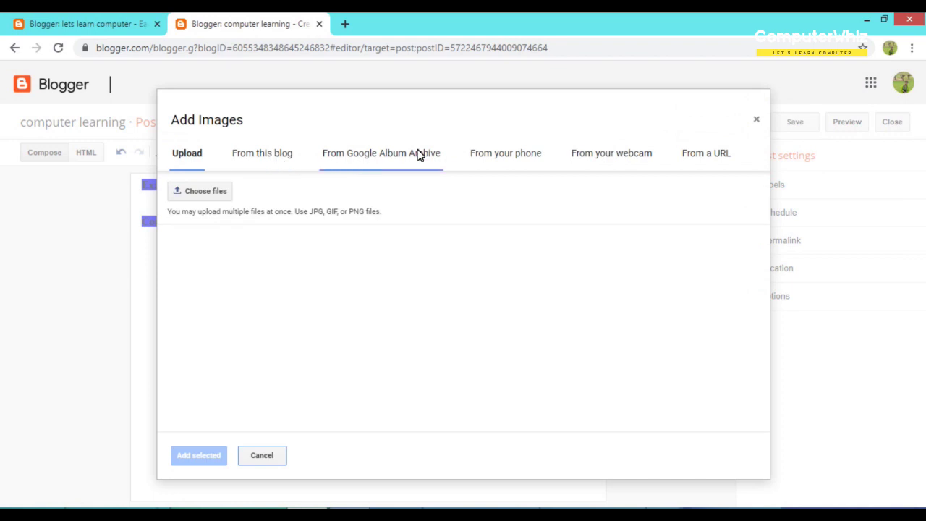
{"action": "left_click", "coordinate": [756, 119]}
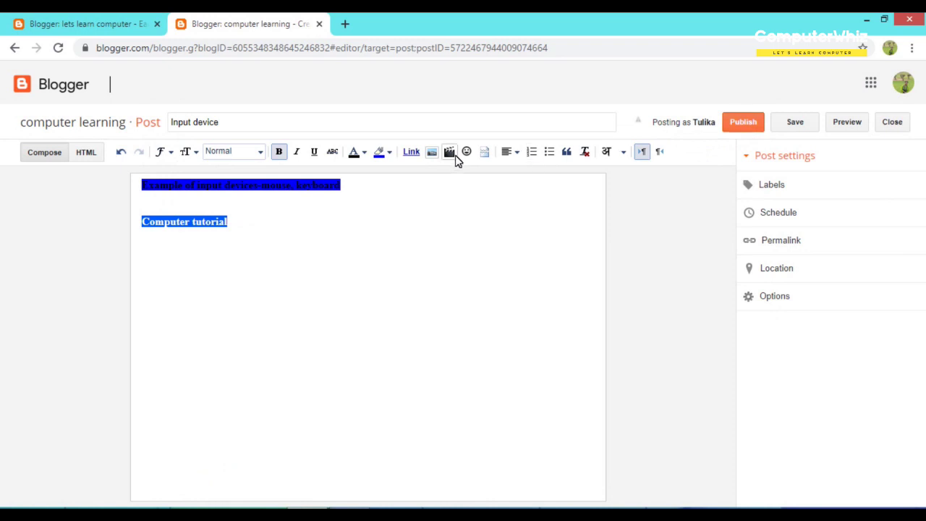
{"action": "left_click", "coordinate": [452, 154]}
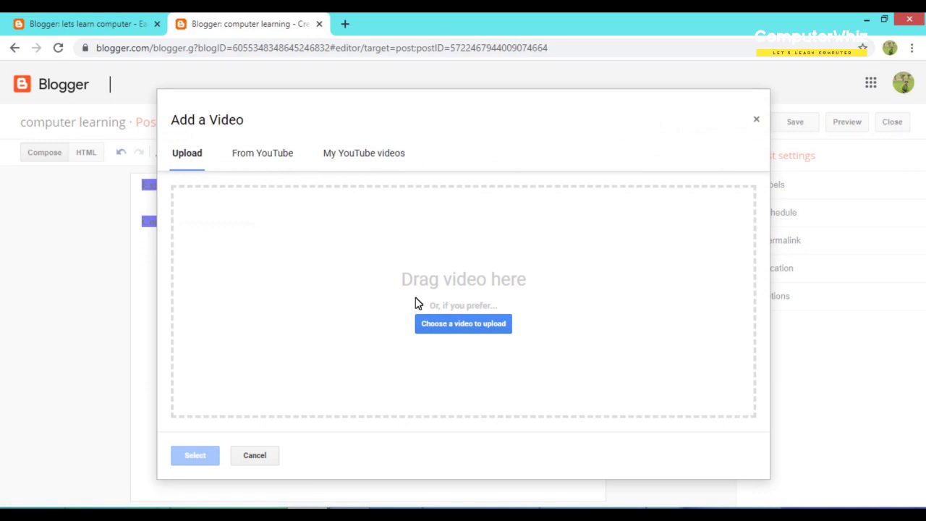
{"action": "left_click", "coordinate": [267, 159]}
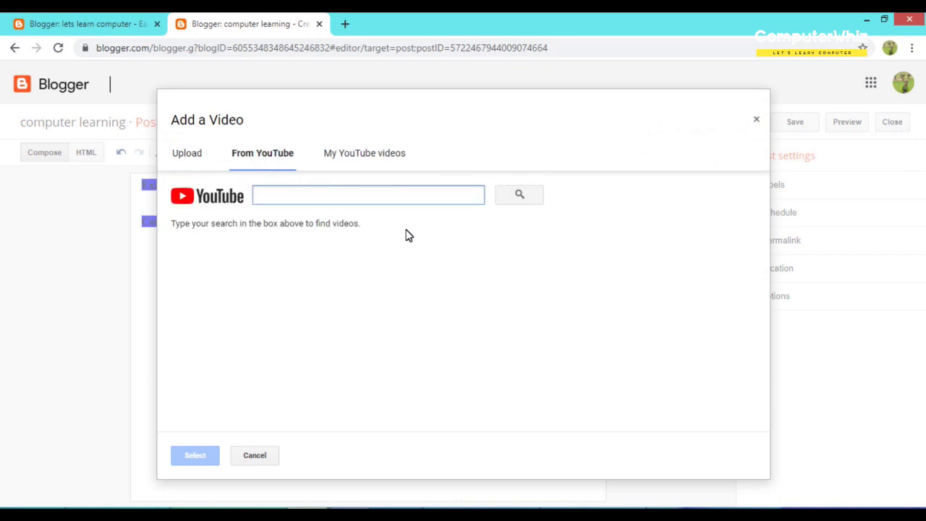
{"action": "left_click", "coordinate": [756, 120]}
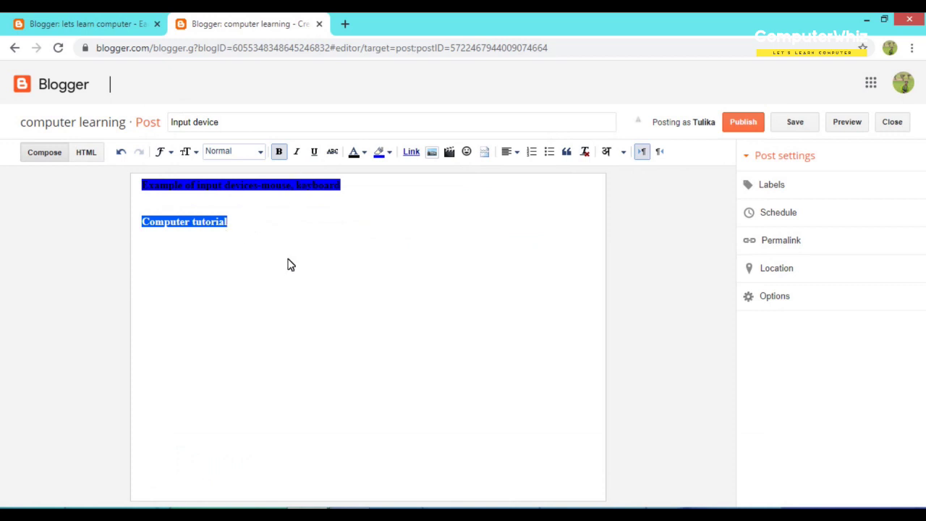
Add the labels "input device, computer" to the post.
{"action": "left_click", "coordinate": [782, 185]}
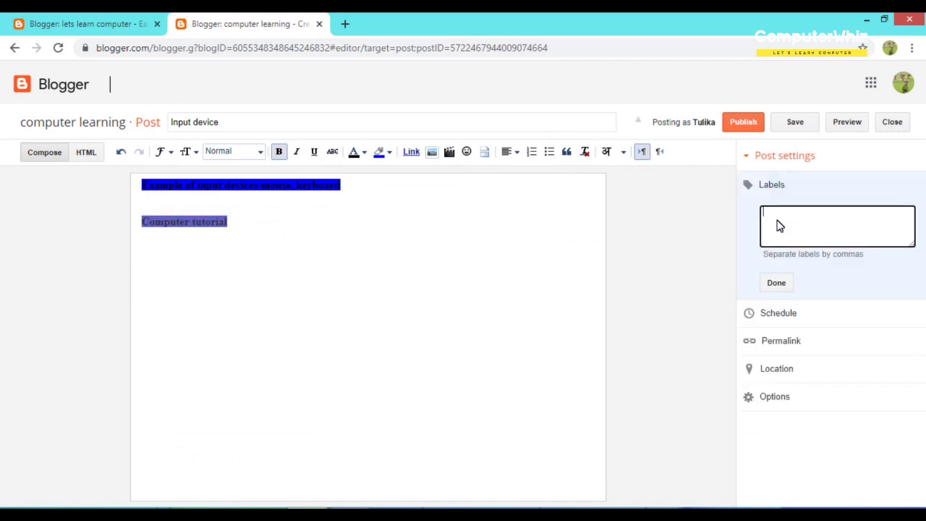
{"action": "left_click", "coordinate": [778, 217]}
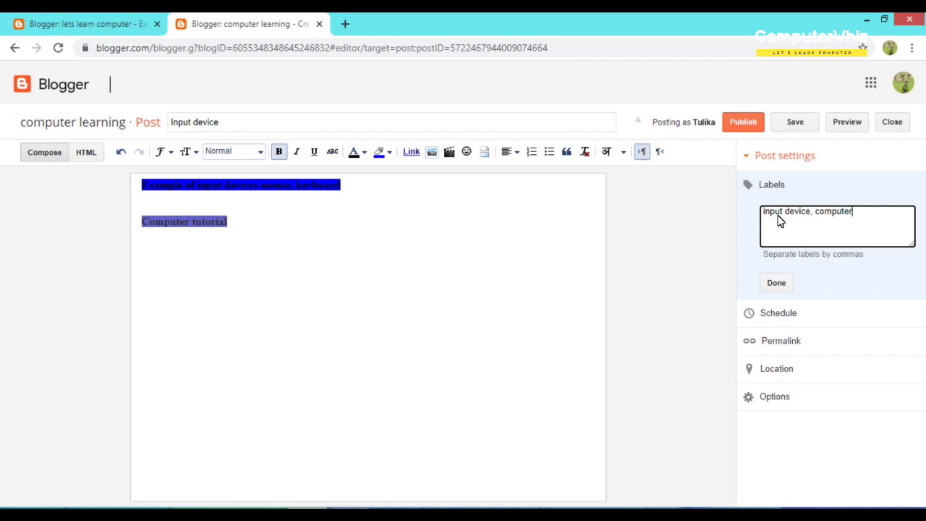
{"action": "left_click", "coordinate": [777, 282]}
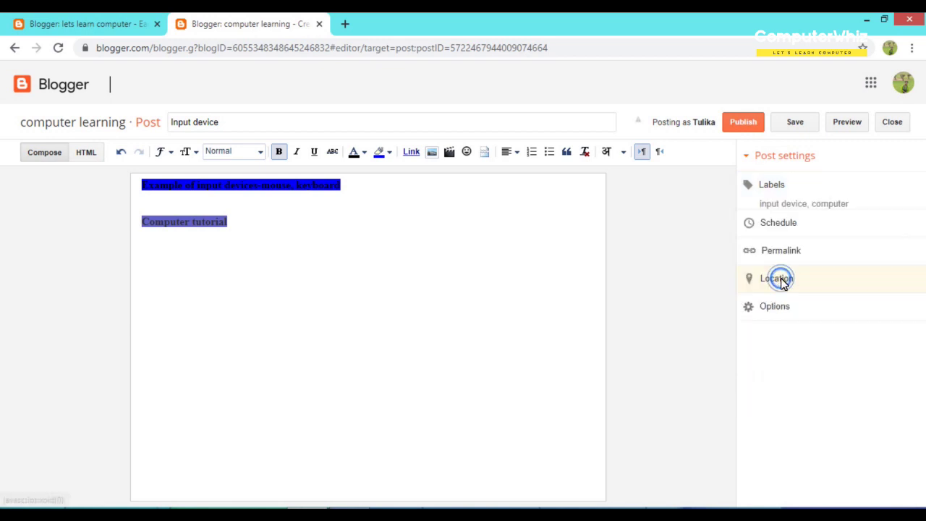
Schedule the post with a set date and time of Jun 16, 2020, 11:56 AM.
{"action": "left_click", "coordinate": [775, 224]}
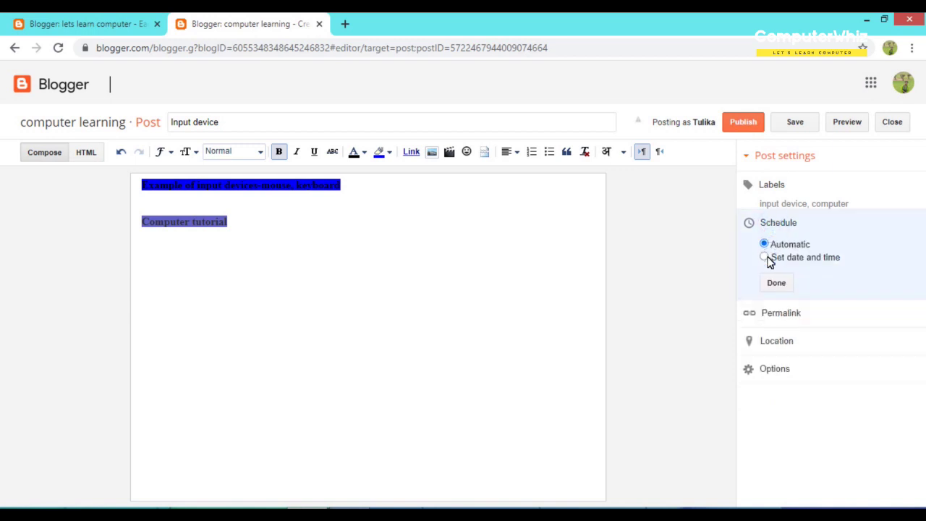
{"action": "left_click", "coordinate": [765, 259]}
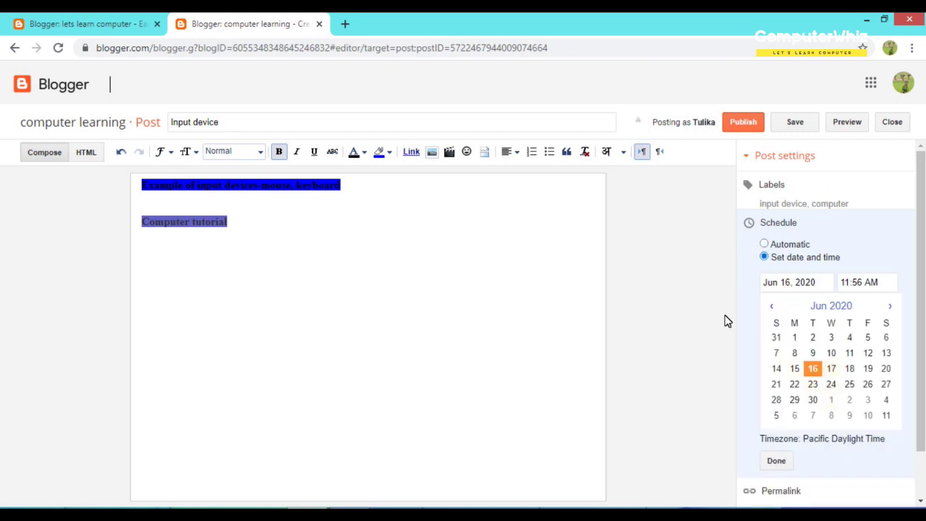
{"action": "left_click", "coordinate": [717, 279]}
{"action": "left_click", "coordinate": [776, 460]}
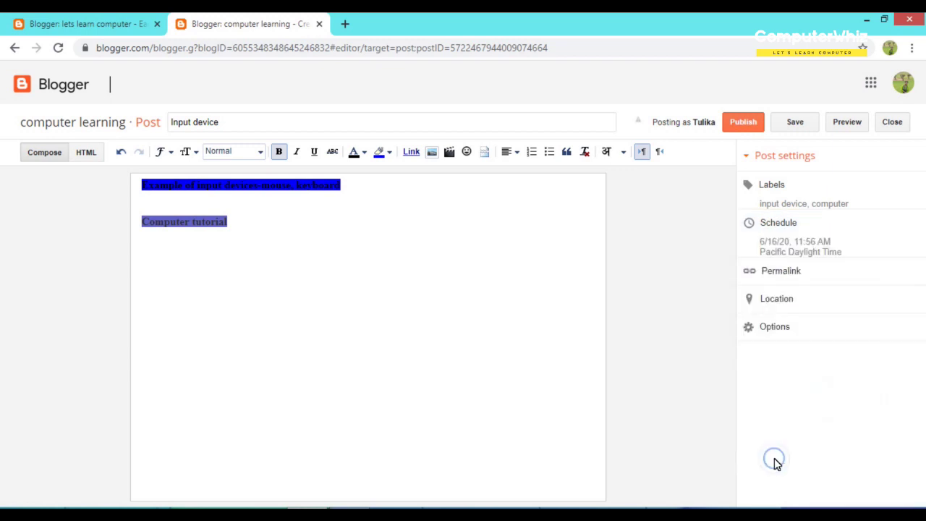
Check the post's permalink options, keep the automatic permalink and publish the post.
{"action": "left_click", "coordinate": [784, 279]}
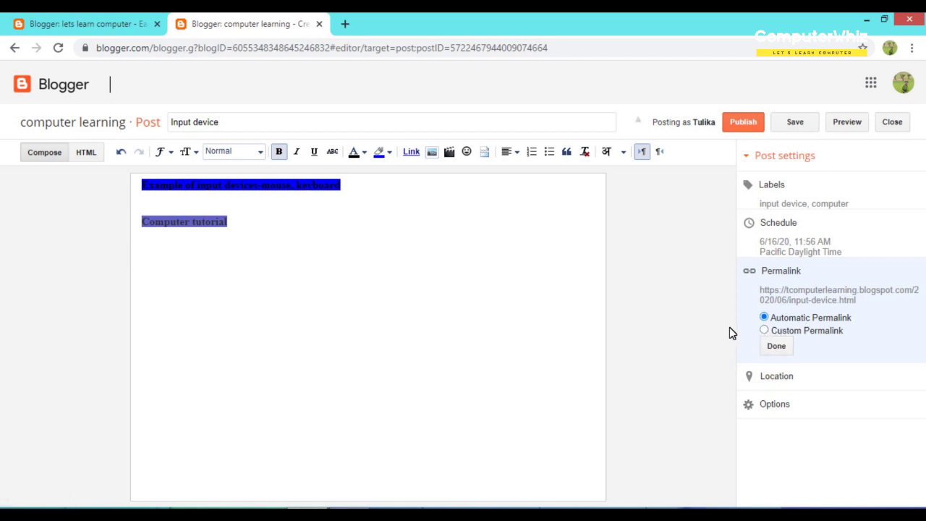
{"action": "left_click", "coordinate": [677, 272]}
{"action": "left_click", "coordinate": [745, 123]}
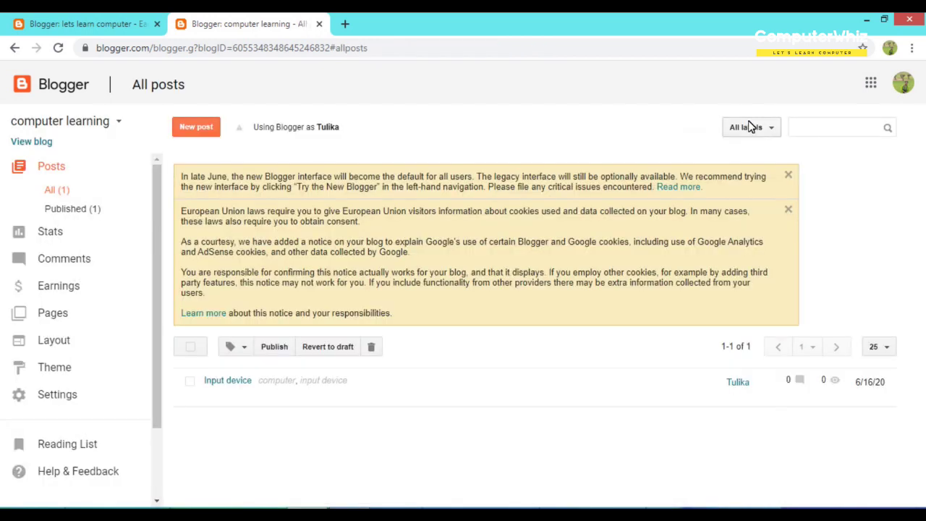
View the published "Input device" post on the blog and look over its page.
{"action": "mouse_move", "coordinate": [187, 380]}
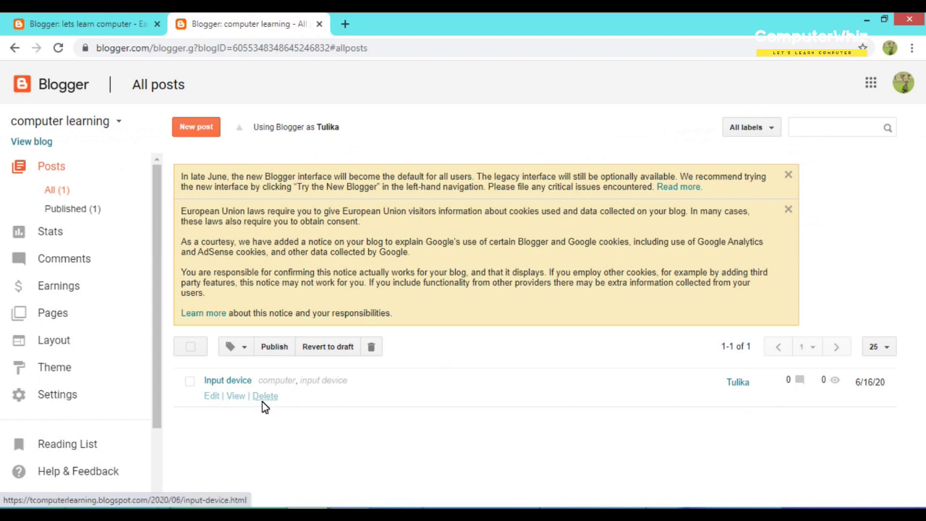
{"action": "left_click", "coordinate": [236, 400]}
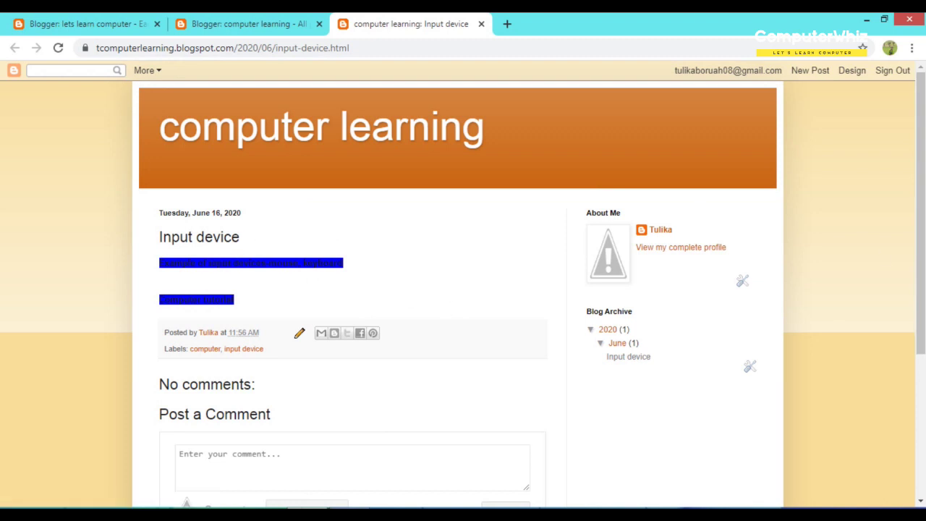
{"action": "left_click_drag", "start_coordinate": [922, 180], "coordinate": [922, 230]}
{"action": "left_click_drag", "start_coordinate": [916, 137], "coordinate": [916, 104]}
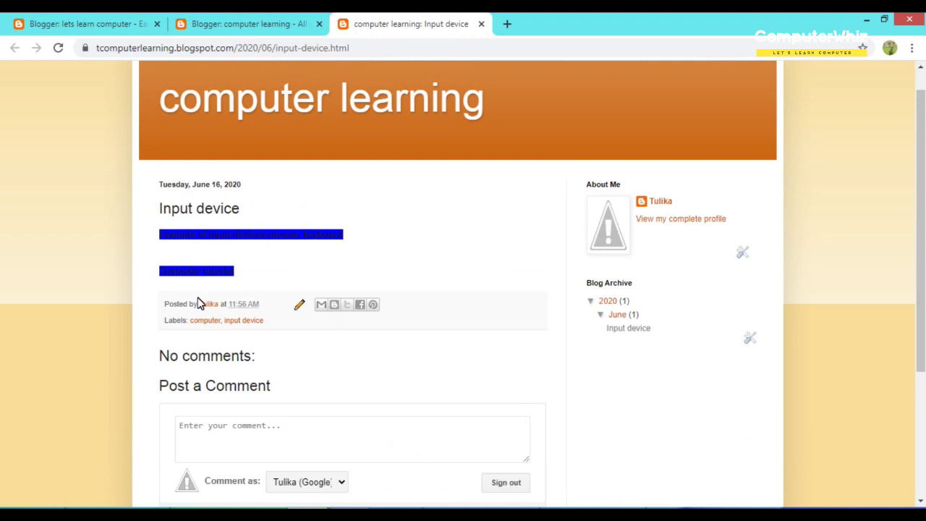
Return to the Blogger dashboard and review the blog's overview and post stats, published comments and pages list.
{"action": "left_click", "coordinate": [242, 27]}
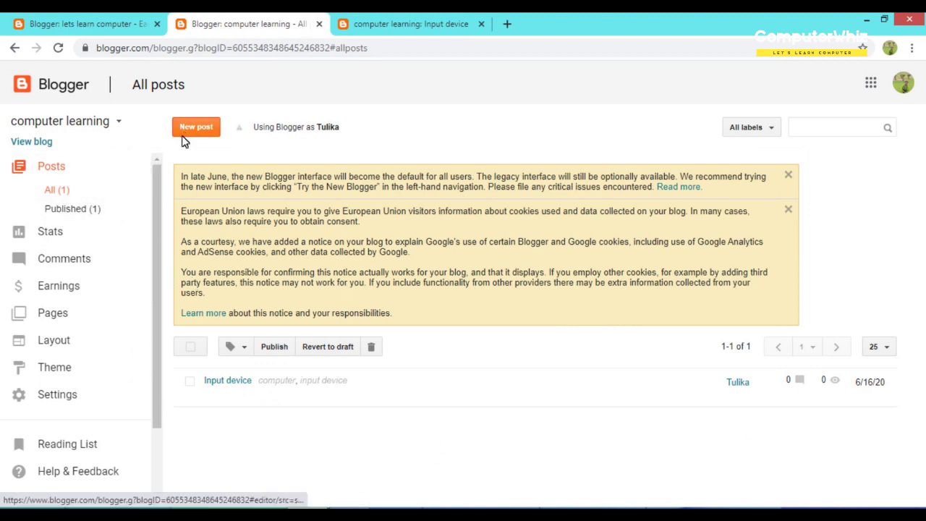
{"action": "left_click", "coordinate": [76, 233]}
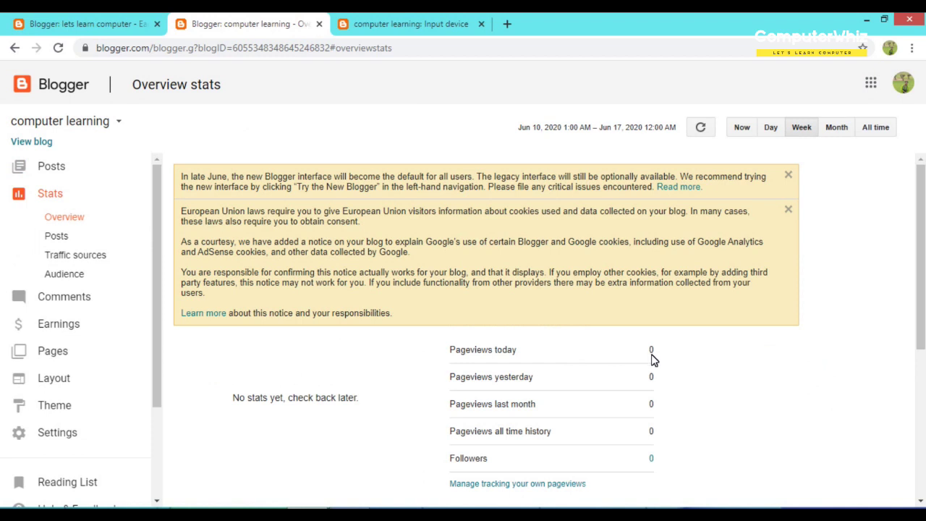
{"action": "left_click", "coordinate": [57, 234]}
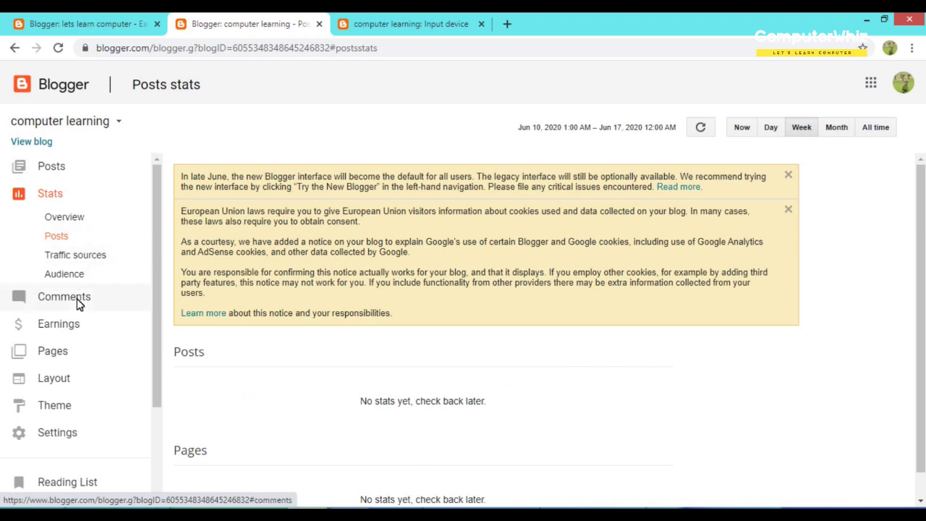
{"action": "left_click", "coordinate": [78, 302]}
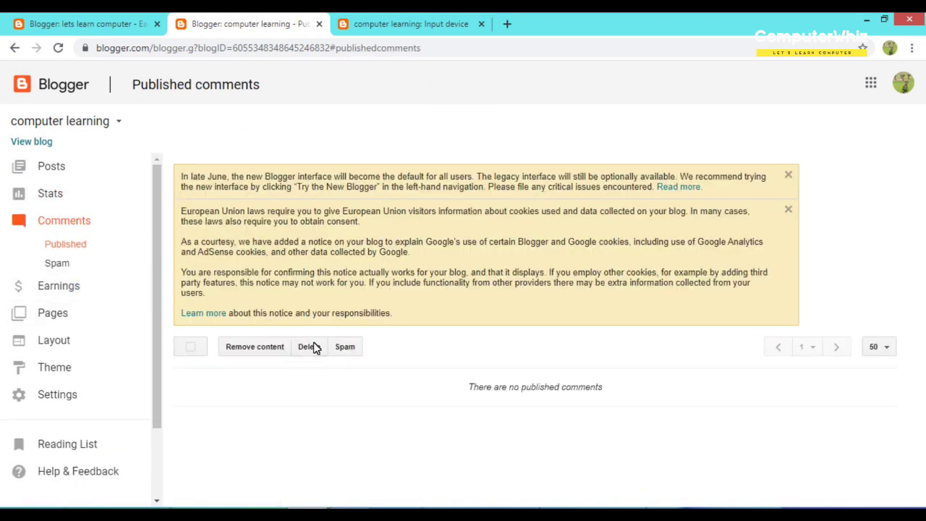
{"action": "left_click", "coordinate": [61, 321]}
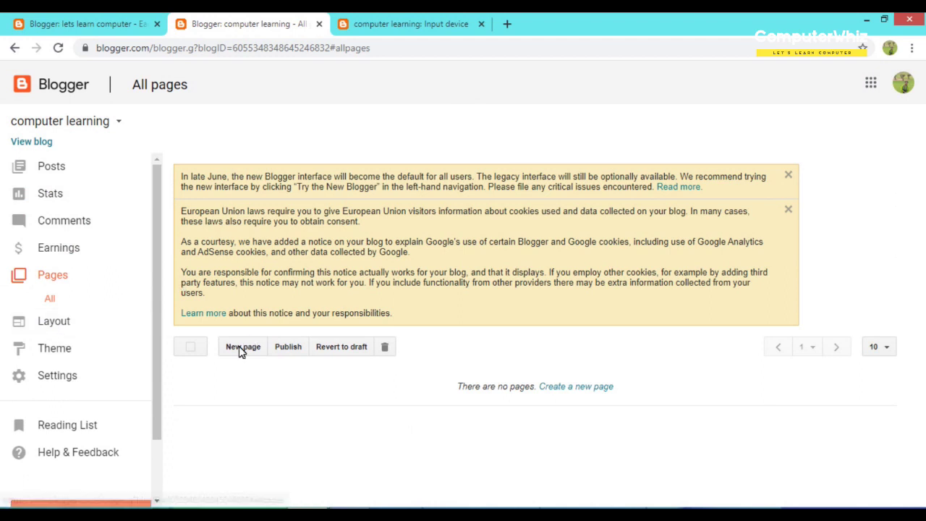
In the blog's layout, move the About Me gadget from sidebar-right-1 to Cross-Column 2 and save the arrangement.
{"action": "left_click_drag", "start_coordinate": [158, 344], "coordinate": [157, 422]}
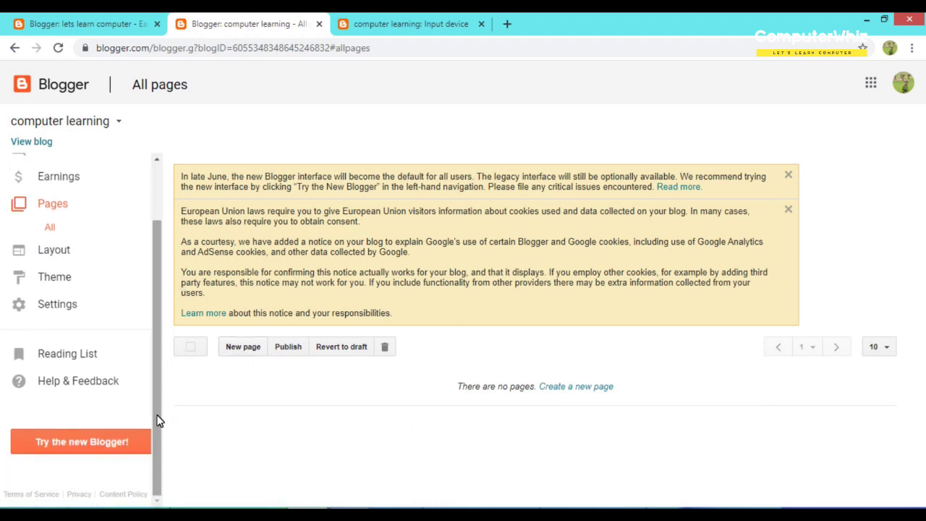
{"action": "left_click", "coordinate": [63, 263]}
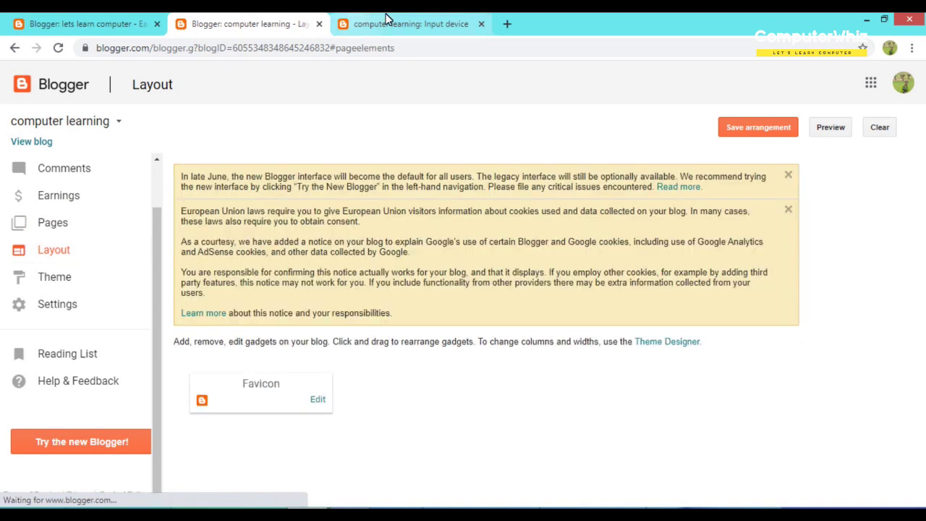
{"action": "left_click", "coordinate": [385, 19]}
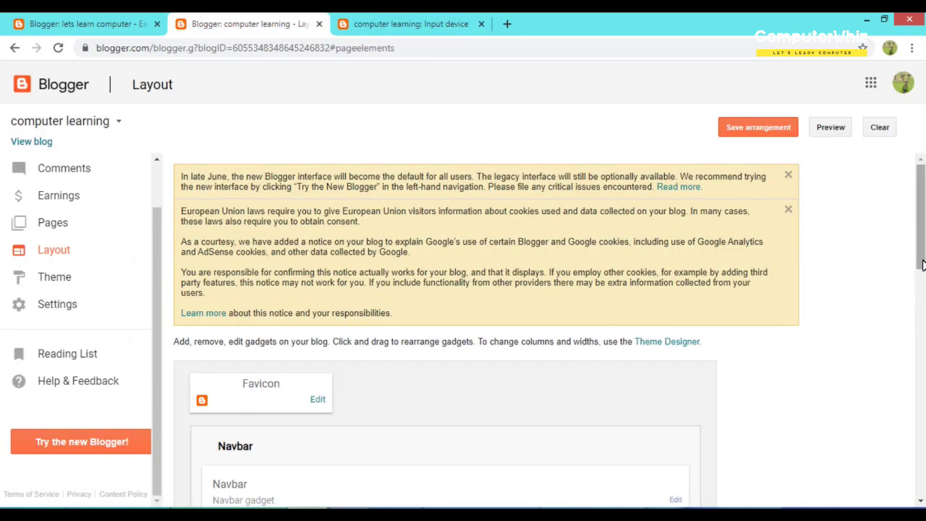
{"action": "scroll", "coordinate": [917, 319], "scroll_direction": "down", "scroll_amount": 3}
{"action": "scroll", "coordinate": [550, 331], "scroll_direction": "down", "scroll_amount": 4}
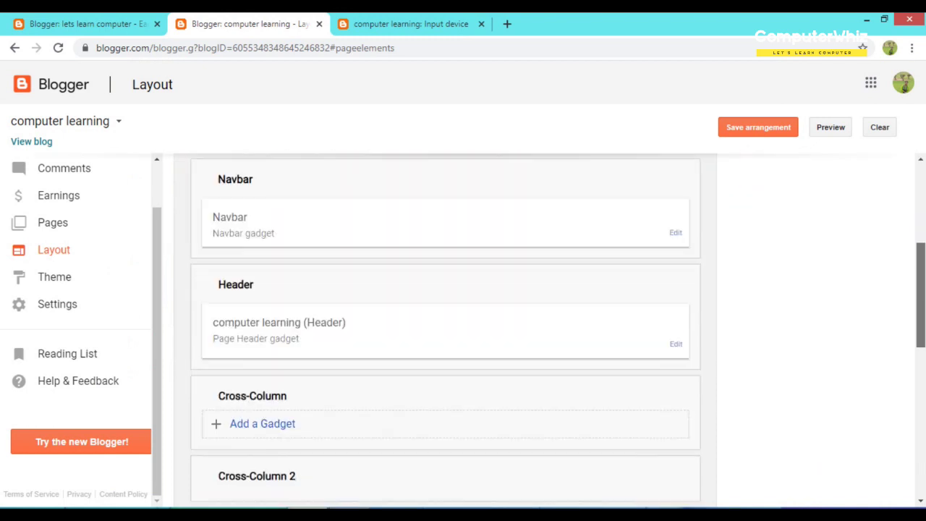
{"action": "scroll", "coordinate": [584, 423], "scroll_direction": "down", "scroll_amount": 1}
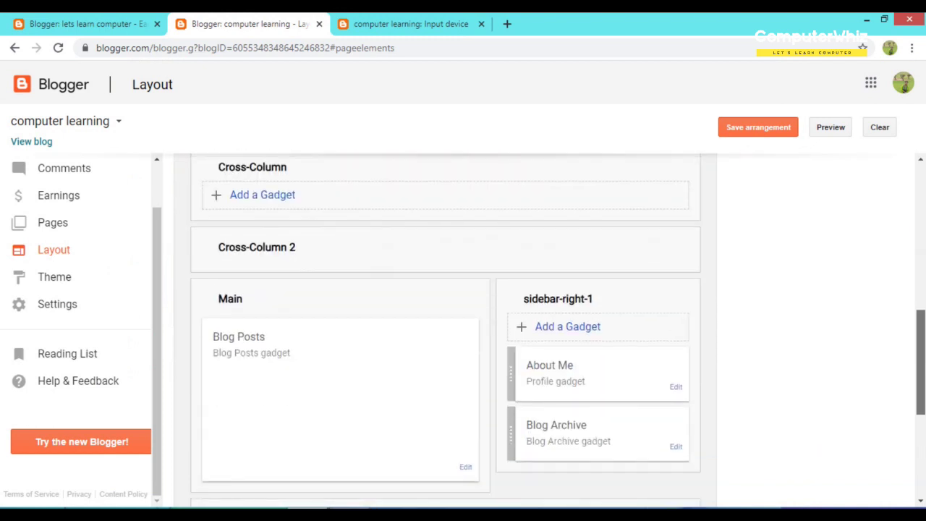
{"action": "left_click_drag", "start_coordinate": [559, 380], "coordinate": [245, 253]}
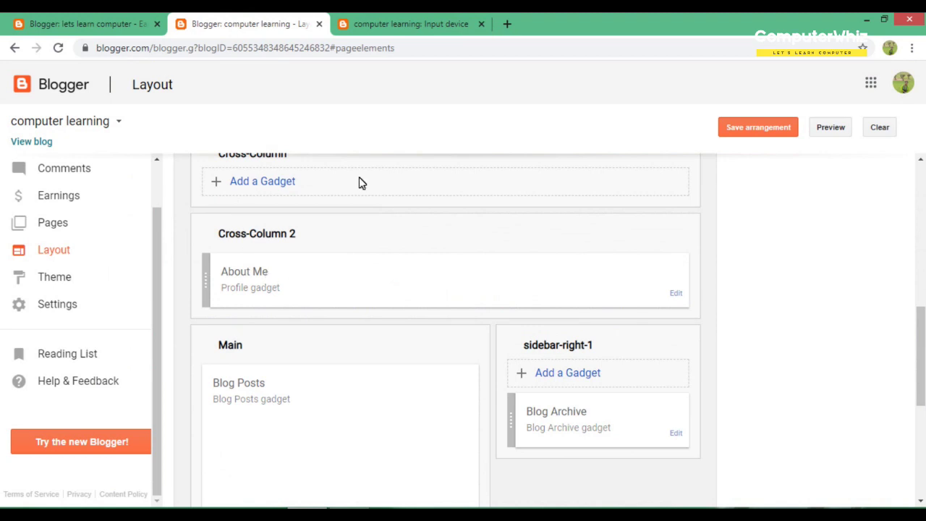
{"action": "left_click", "coordinate": [765, 136]}
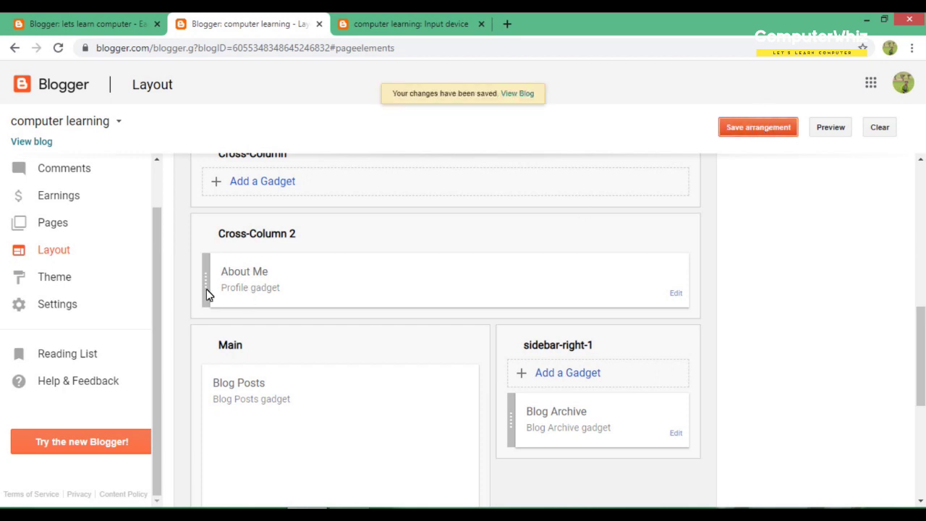
Review the blog's theme section, including the live and mobile previews and the available Contempo, Essential and Simple themes.
{"action": "left_click", "coordinate": [78, 287]}
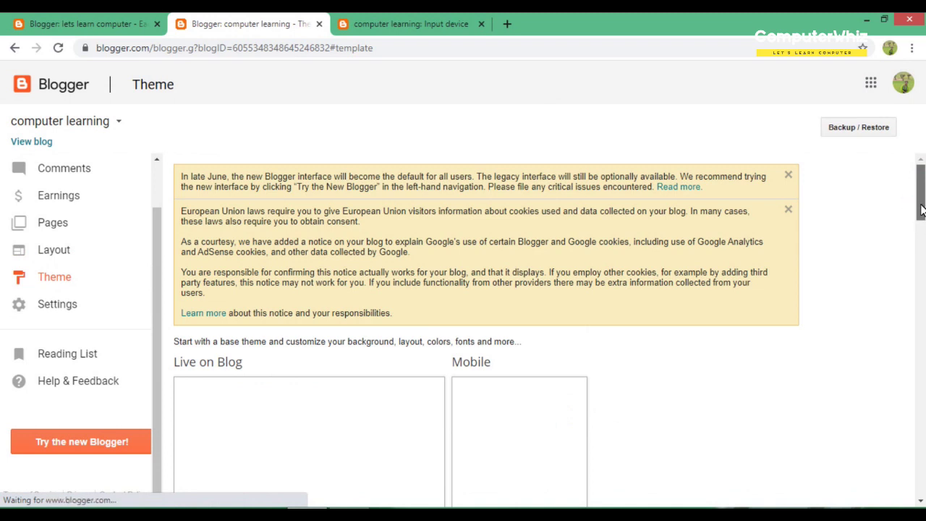
{"action": "scroll", "coordinate": [920, 209], "scroll_direction": "down", "scroll_amount": 1}
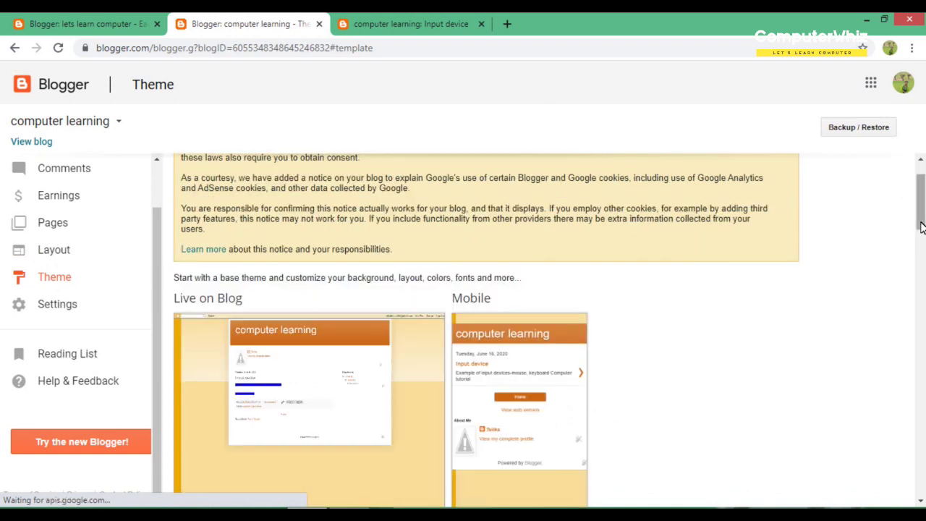
{"action": "scroll", "coordinate": [920, 227], "scroll_direction": "down", "scroll_amount": 4}
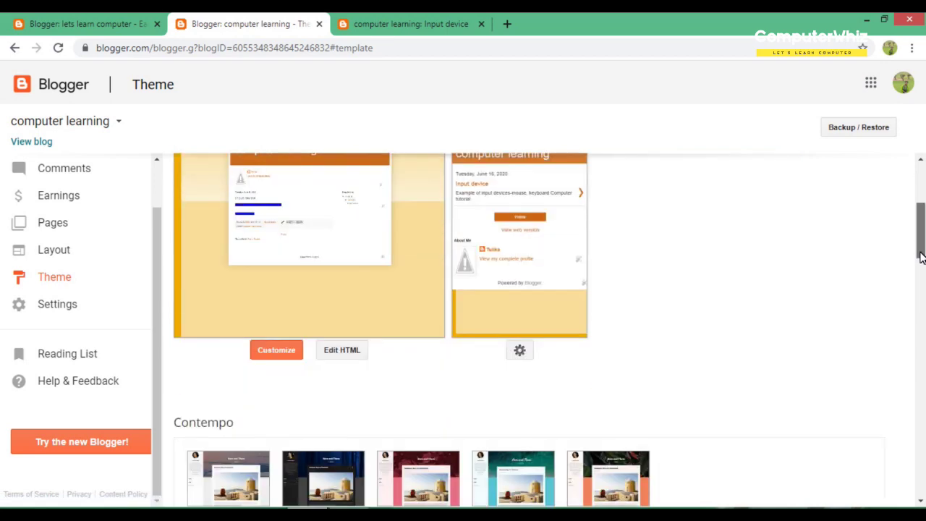
{"action": "scroll", "coordinate": [920, 253], "scroll_direction": "down", "scroll_amount": 4}
{"action": "scroll", "coordinate": [920, 311], "scroll_direction": "down", "scroll_amount": 4}
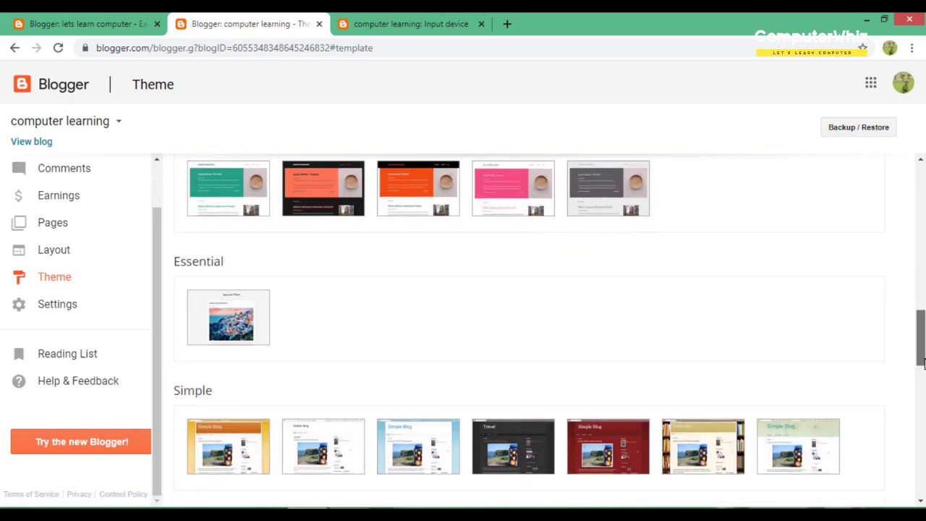
{"action": "left_click_drag", "start_coordinate": [922, 340], "coordinate": [918, 170]}
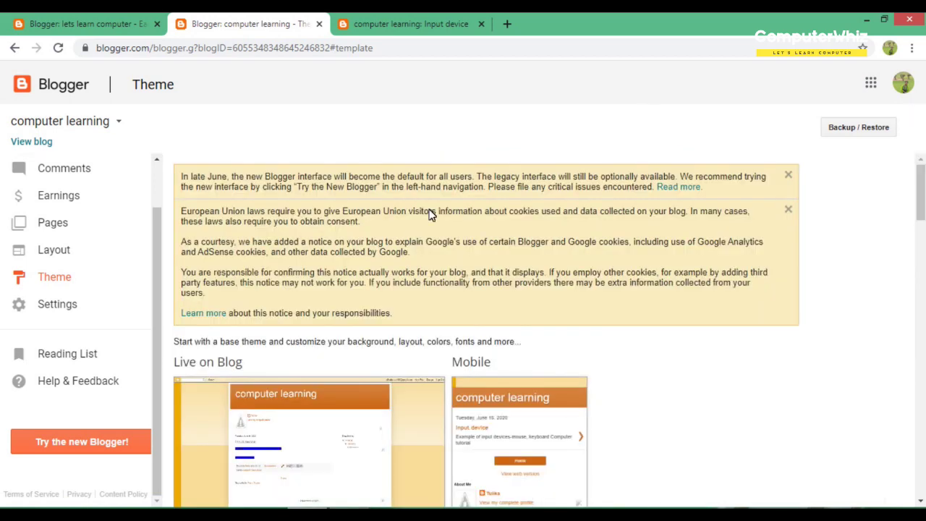
In the blog's basic settings, open the title for editing and save it as "computer learning".
{"action": "left_click", "coordinate": [51, 303]}
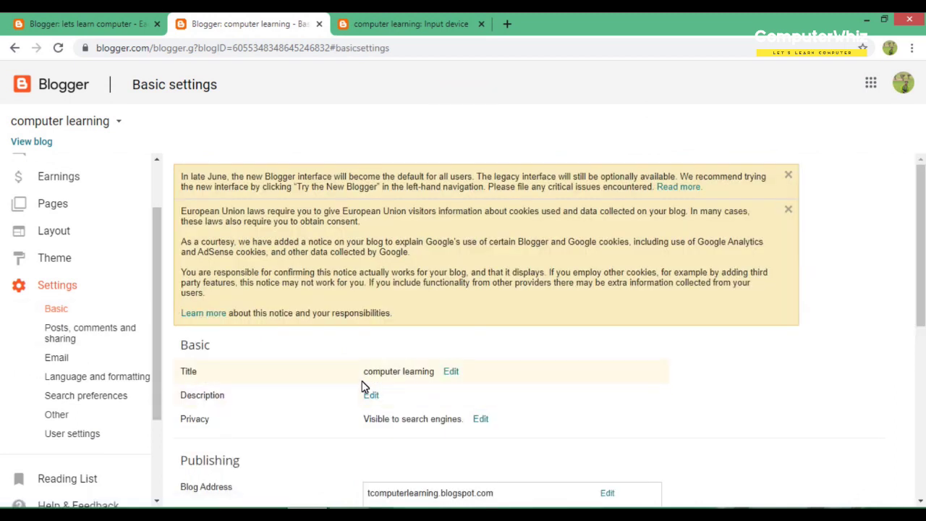
{"action": "left_click", "coordinate": [451, 373]}
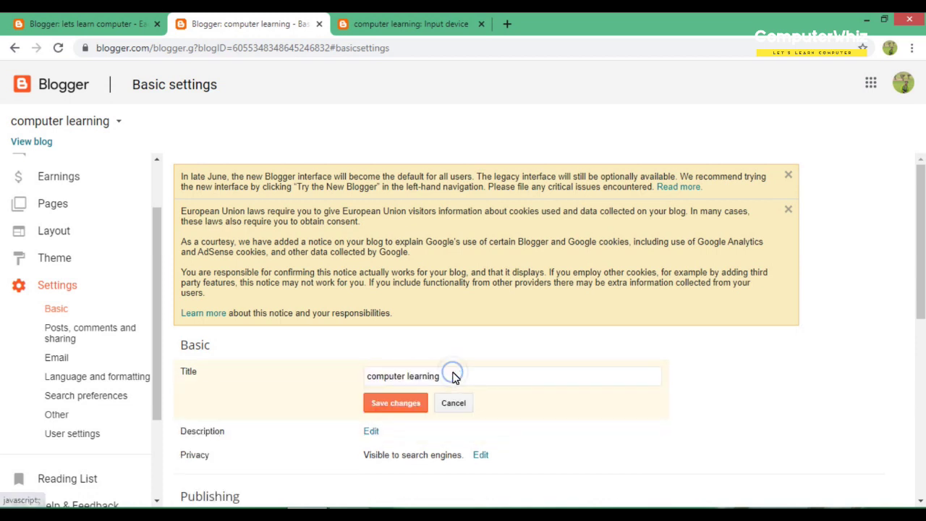
{"action": "left_click", "coordinate": [415, 410]}
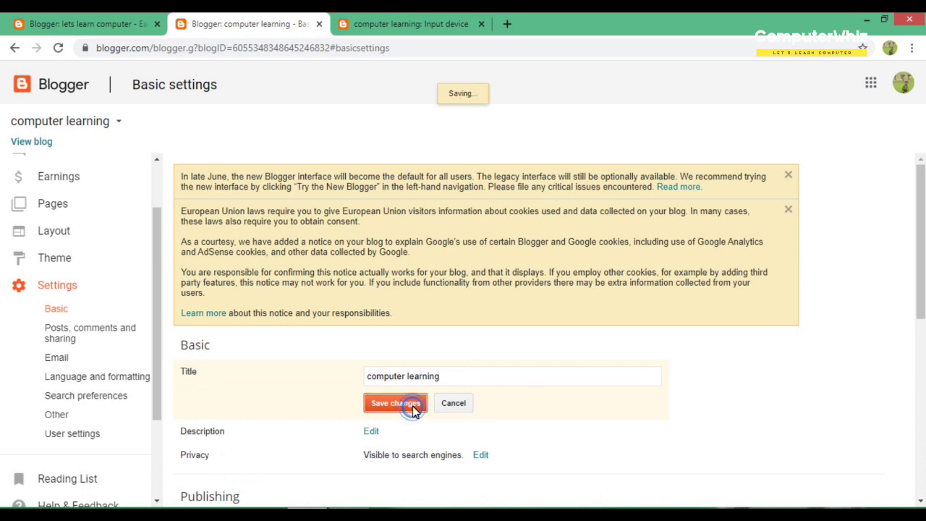
Review the blog address, HTTPS redirect, author and reader permissions in the basic settings.
{"action": "left_click_drag", "start_coordinate": [921, 280], "coordinate": [923, 402]}
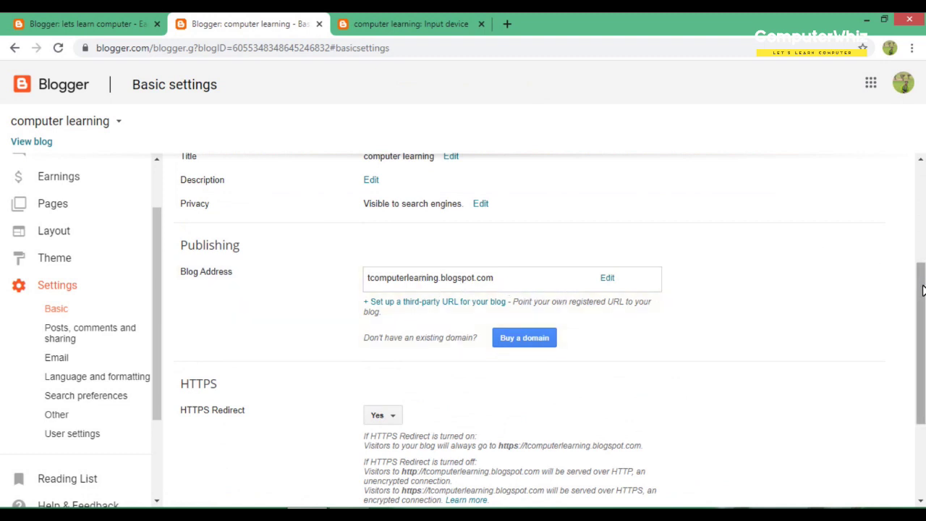
{"action": "left_click_drag", "start_coordinate": [922, 288], "coordinate": [923, 357]}
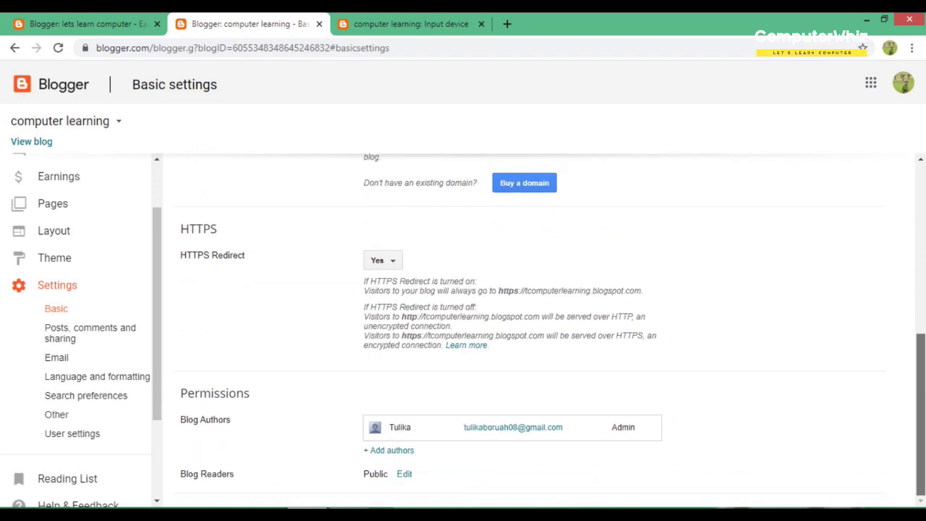
{"action": "mouse_move", "coordinate": [923, 357]}
{"action": "left_mouse_down"}
{"action": "mouse_move", "coordinate": [923, 184]}
{"action": "mouse_move", "coordinate": [922, 354]}
{"action": "left_mouse_up"}
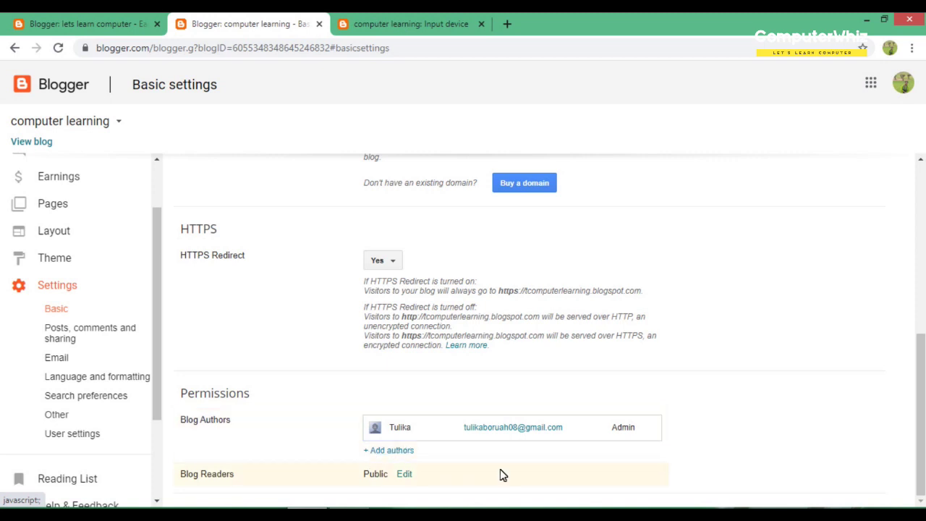
{"action": "left_click_drag", "start_coordinate": [923, 375], "coordinate": [912, 140]}
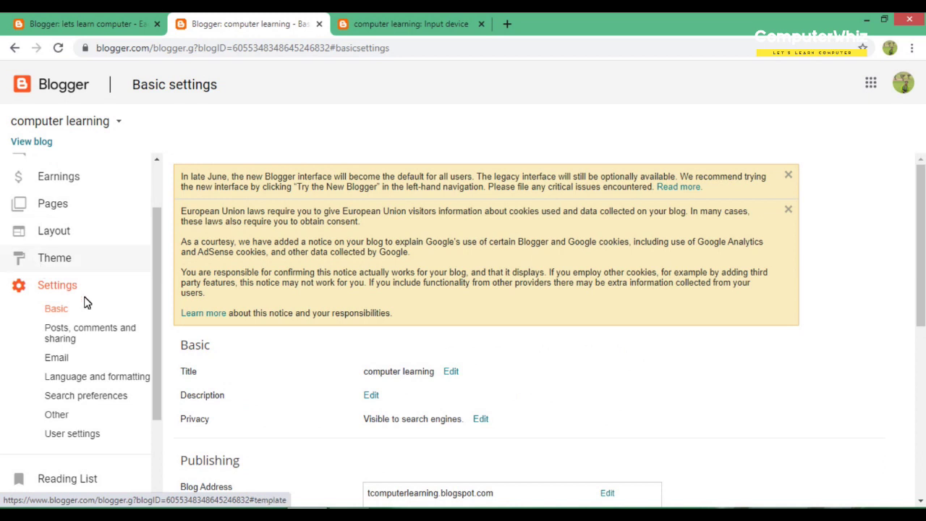
View the blog's Earnings section and check its Google AdSense information.
{"action": "left_click", "coordinate": [58, 180]}
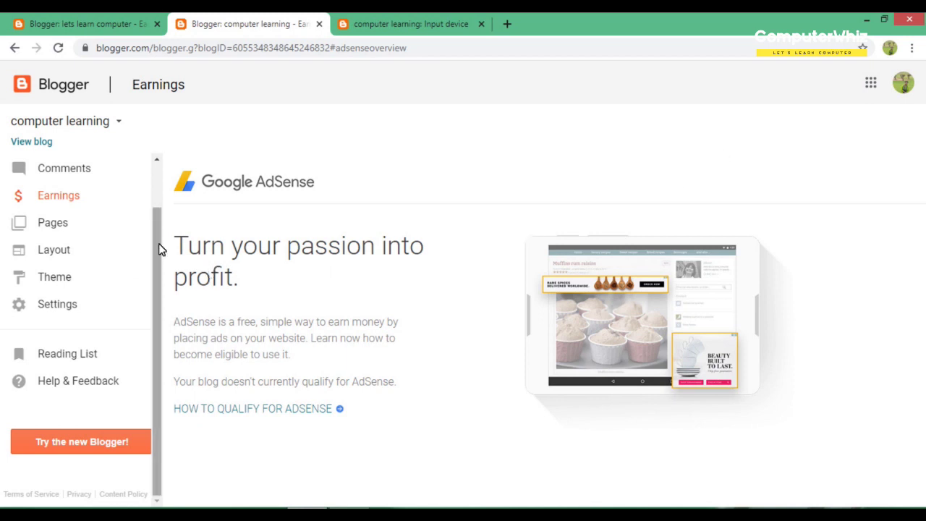
{"action": "scroll", "coordinate": [157, 244], "scroll_direction": "up", "scroll_amount": 2}
{"action": "scroll", "coordinate": [157, 234], "scroll_direction": "down", "scroll_amount": 1}
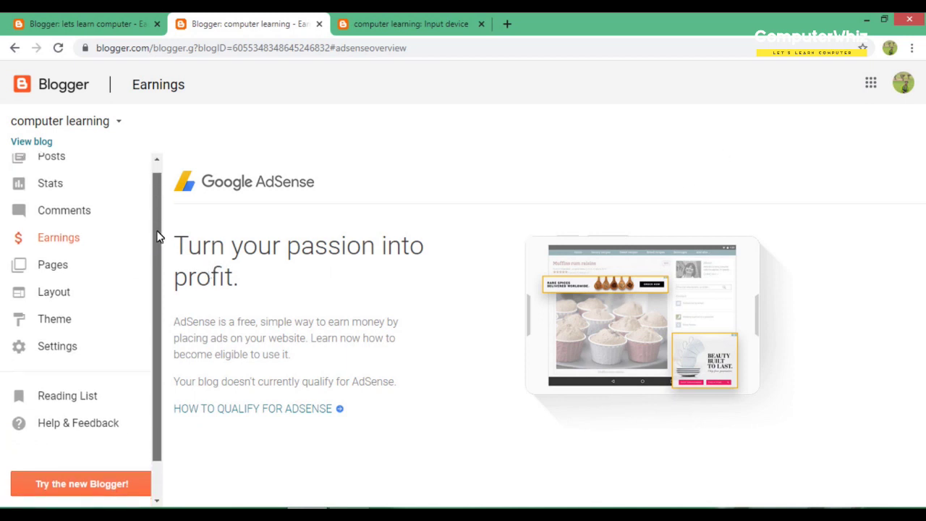
{"action": "scroll", "coordinate": [158, 240], "scroll_direction": "up", "scroll_amount": 1}
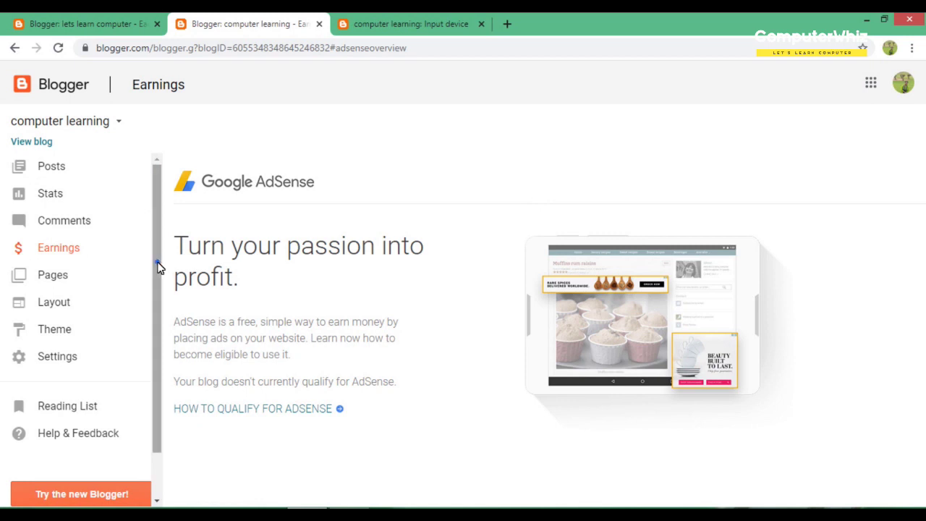
{"action": "scroll", "coordinate": [159, 289], "scroll_direction": "down", "scroll_amount": 1}
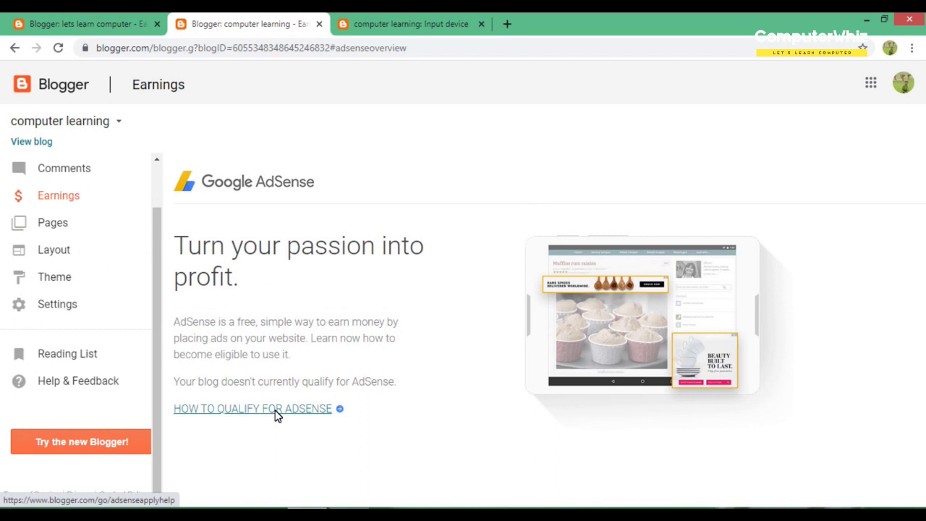
Open the help article on how to qualify for AdSense and read through its eligibility requirements and sign-up information.
{"action": "left_click", "coordinate": [277, 410]}
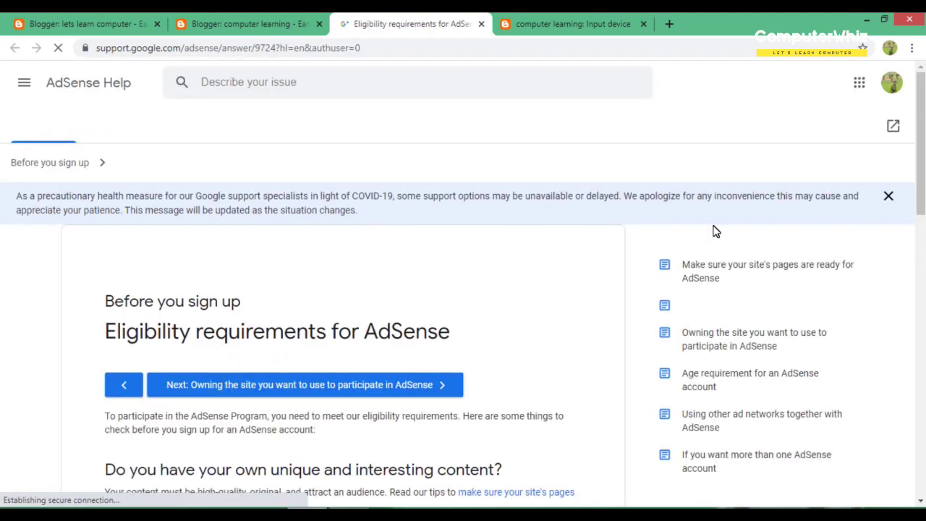
{"action": "scroll", "coordinate": [917, 188], "scroll_direction": "down", "scroll_amount": 3}
{"action": "scroll", "coordinate": [917, 217], "scroll_direction": "down", "scroll_amount": 3}
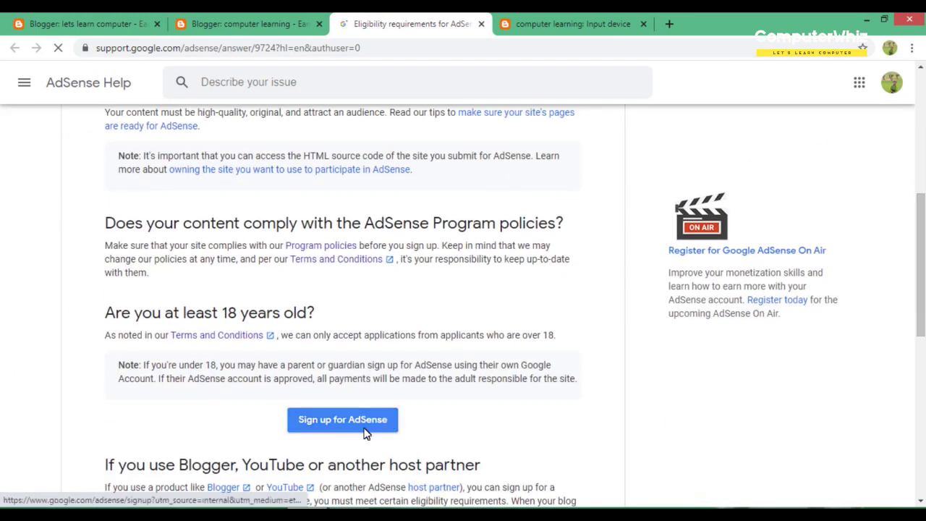
{"action": "left_click", "coordinate": [365, 431]}
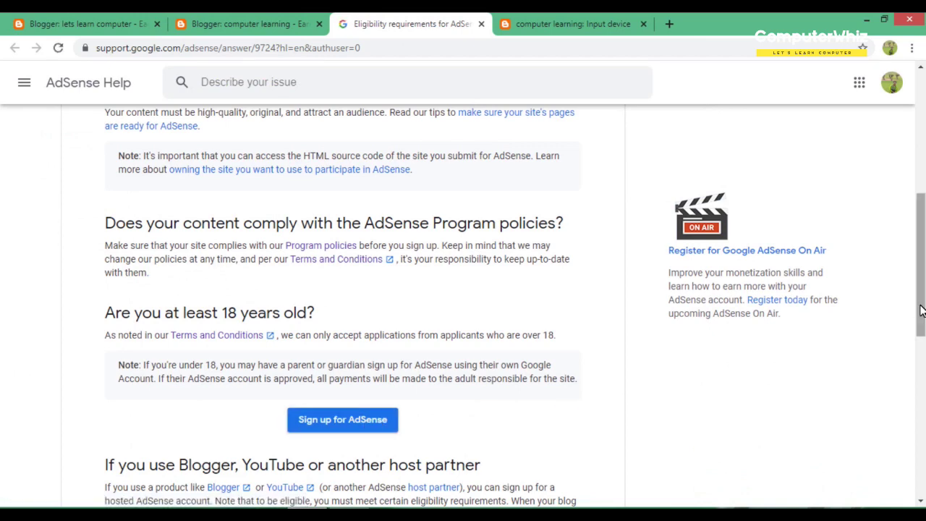
{"action": "left_click_drag", "start_coordinate": [921, 308], "coordinate": [921, 239]}
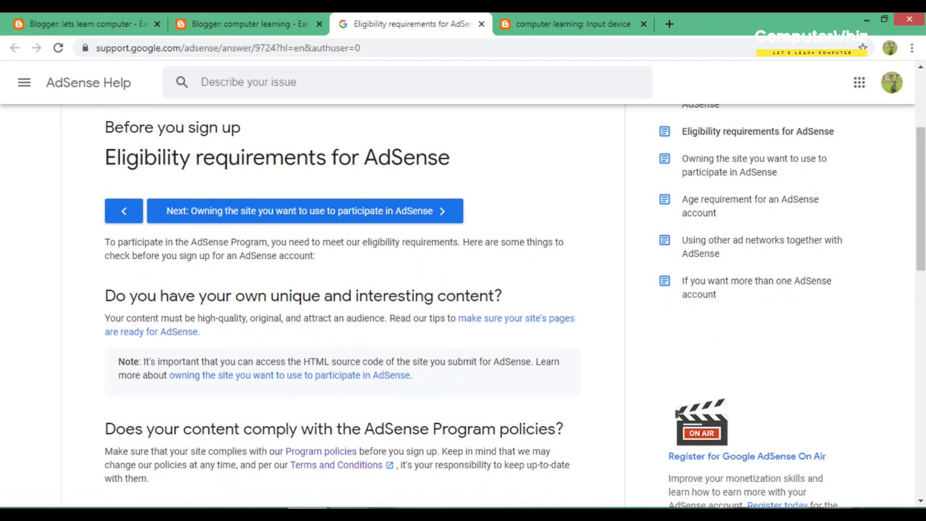
{"action": "left_click_drag", "start_coordinate": [922, 243], "coordinate": [922, 303]}
{"action": "scroll", "coordinate": [463, 303], "scroll_direction": "down", "scroll_amount": 3}
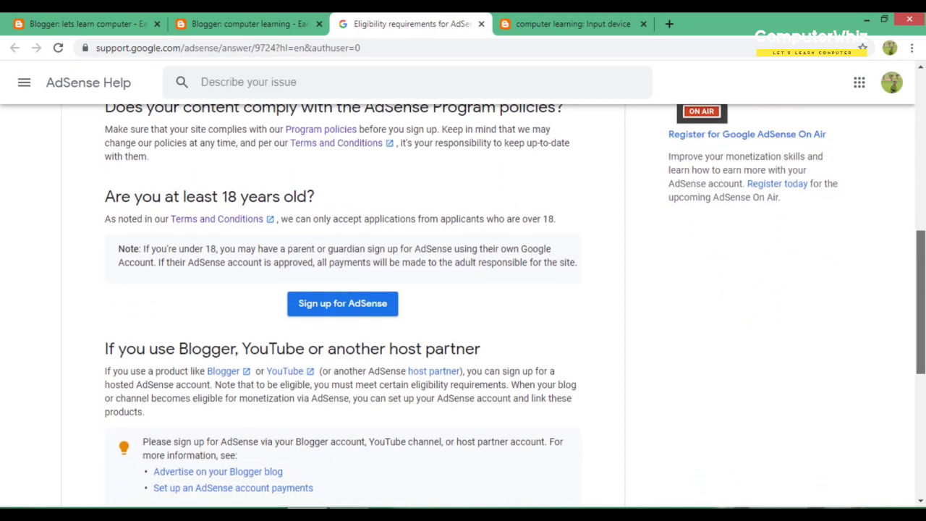
{"action": "left_click", "coordinate": [922, 214]}
{"action": "left_click_drag", "start_coordinate": [911, 186], "coordinate": [911, 128]}
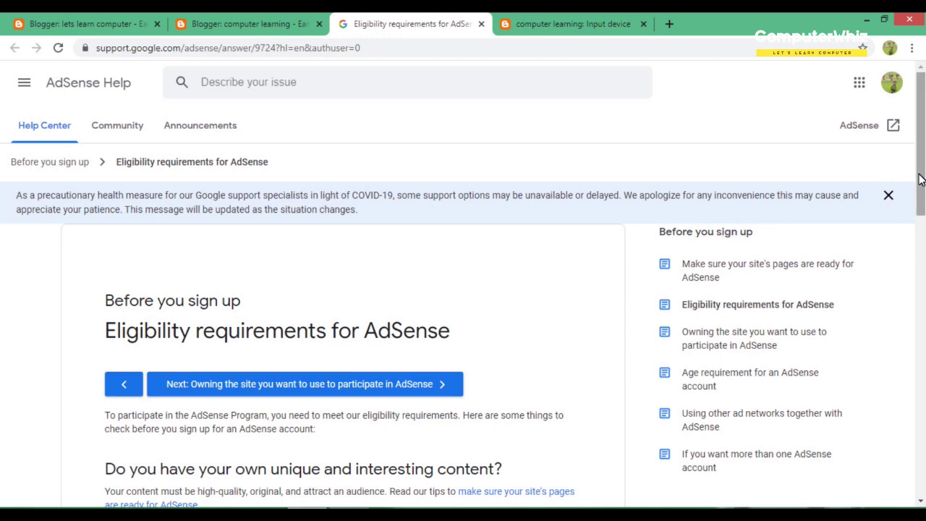
{"action": "left_click_drag", "start_coordinate": [918, 178], "coordinate": [920, 138]}
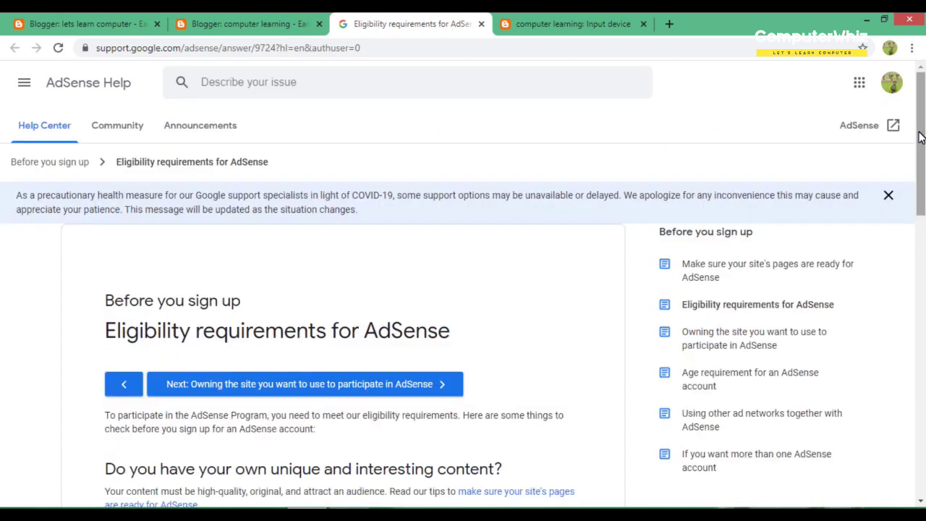